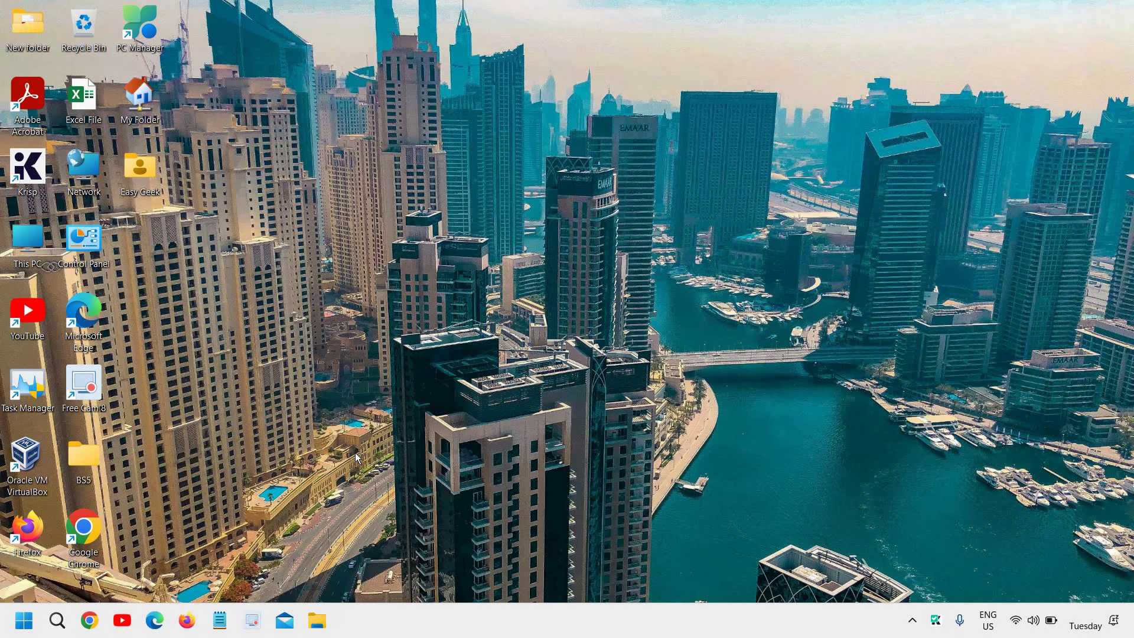
- Open Chrome full-screen on the Google home page and scroll the Google apps list down to Forms
left_click(89, 619)
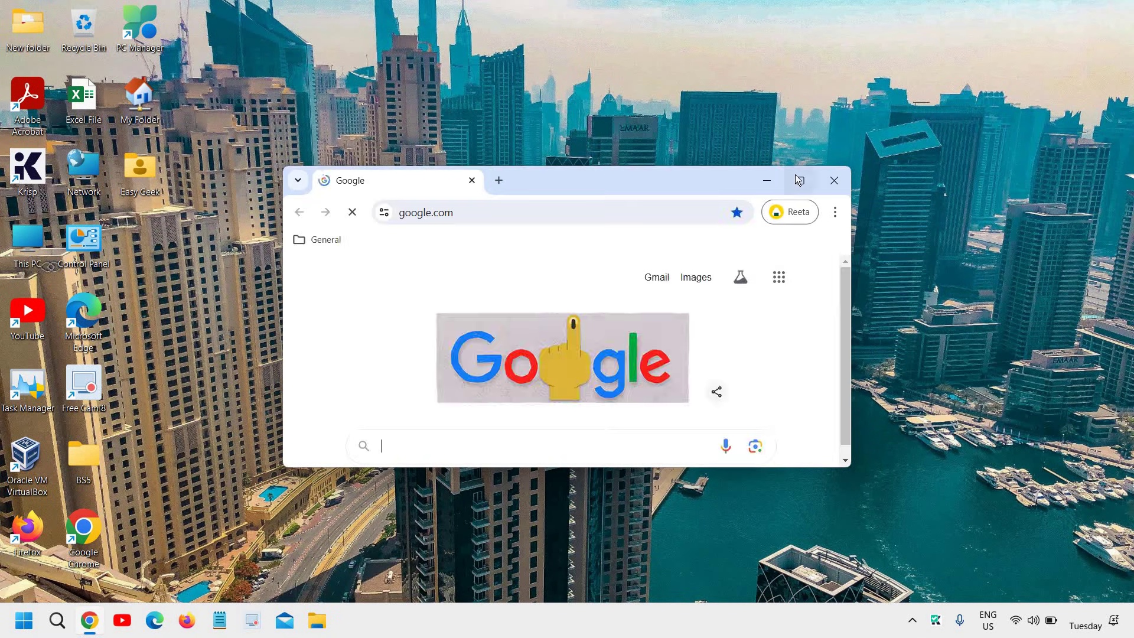
left_click(798, 180)
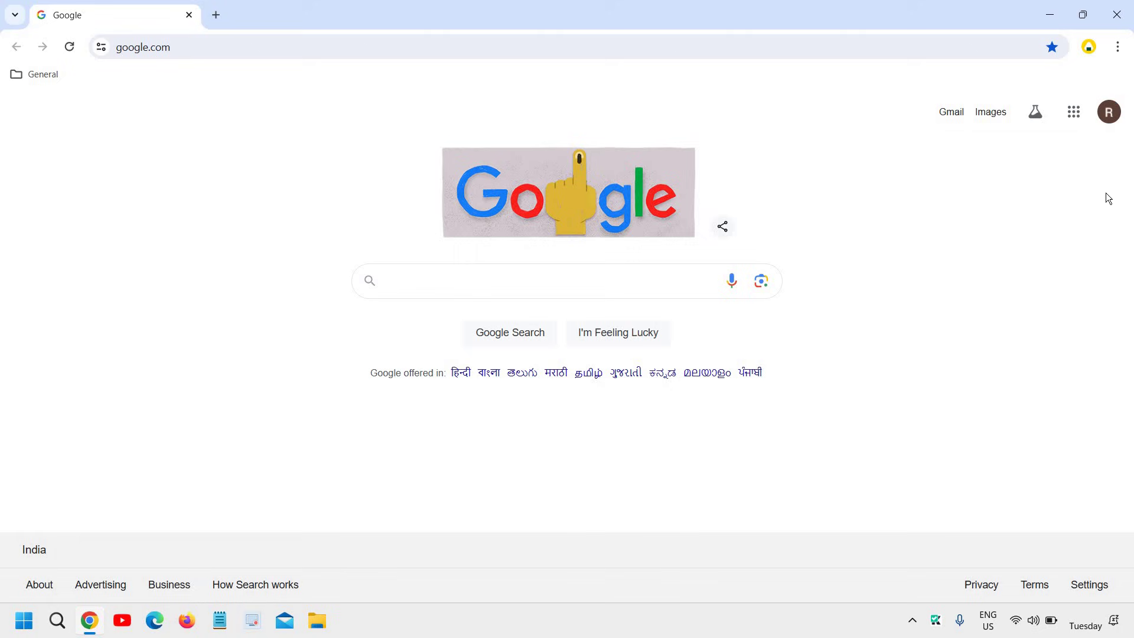
left_click(1075, 117)
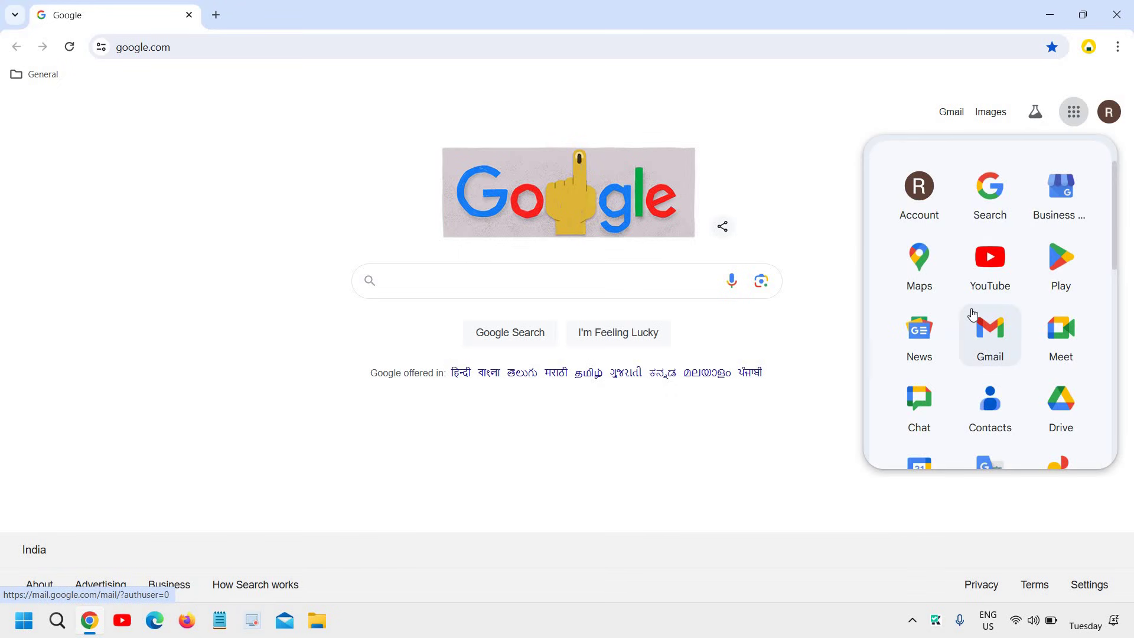
scroll(973, 313, "down", 7)
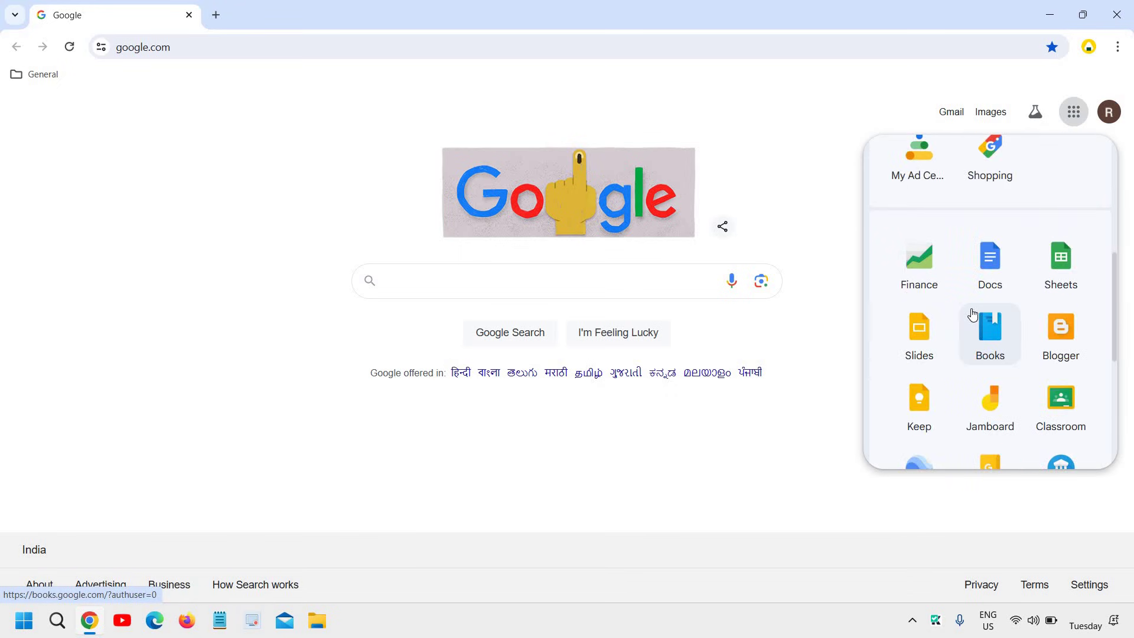
scroll(973, 312, "down", 2)
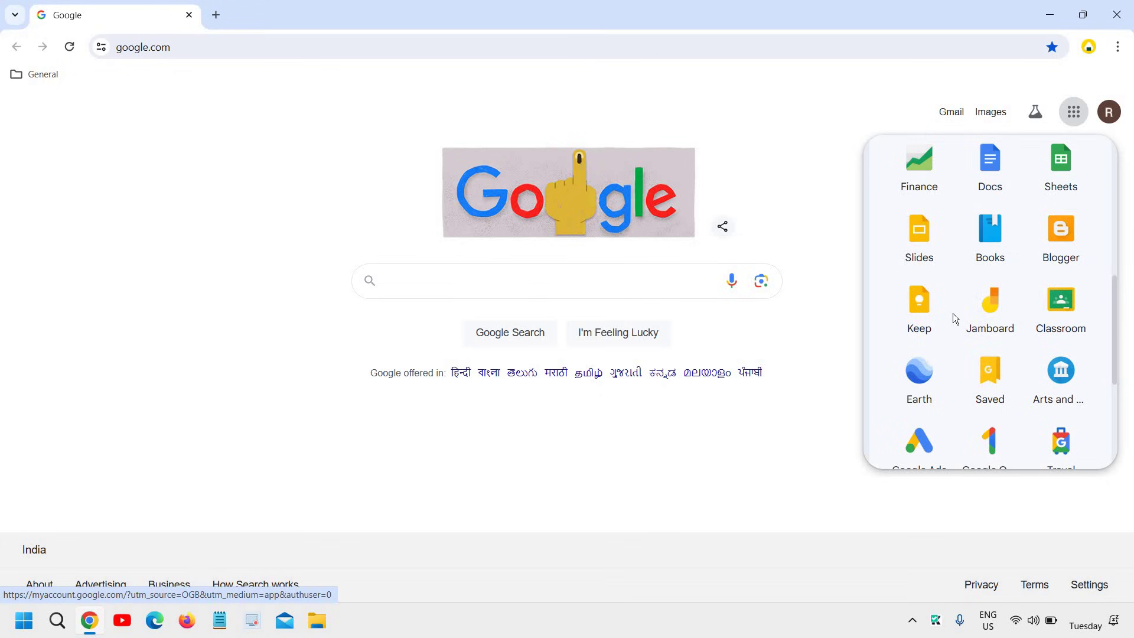
scroll(952, 313, "down", 3)
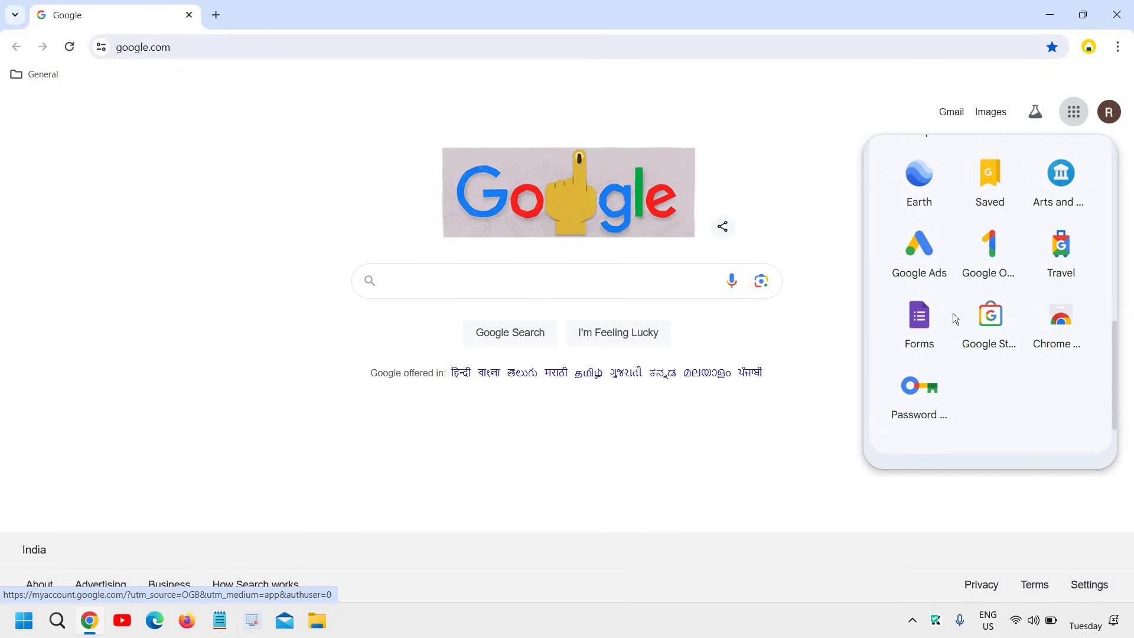
- Open Google Forms' Template gallery and browse the Personal, Work and Education templates
left_click(928, 334)
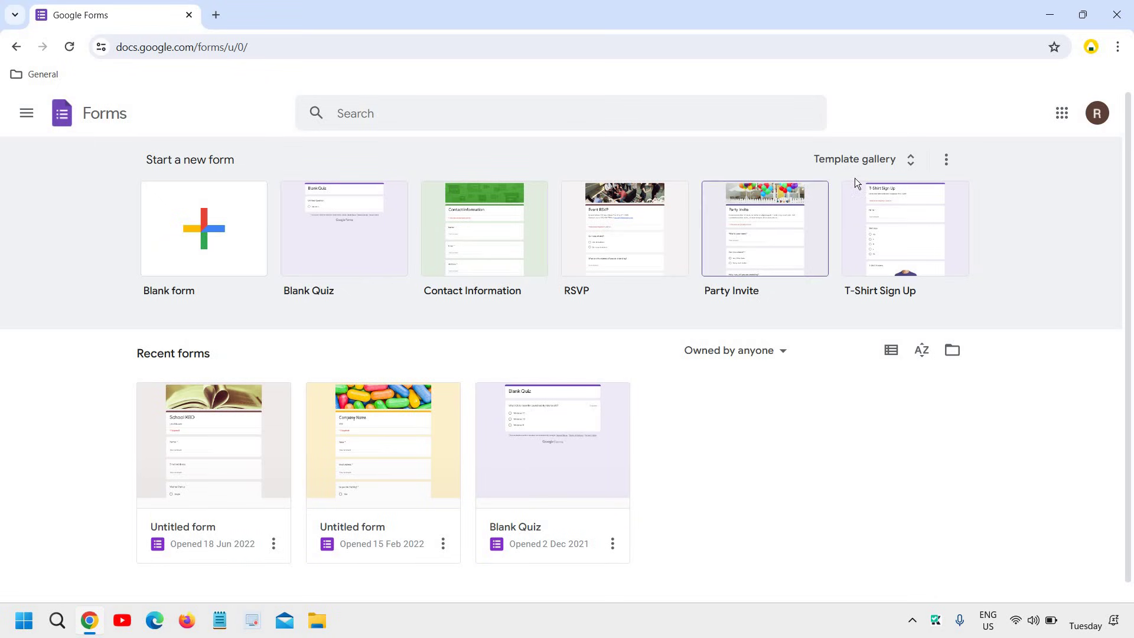
left_click(909, 164)
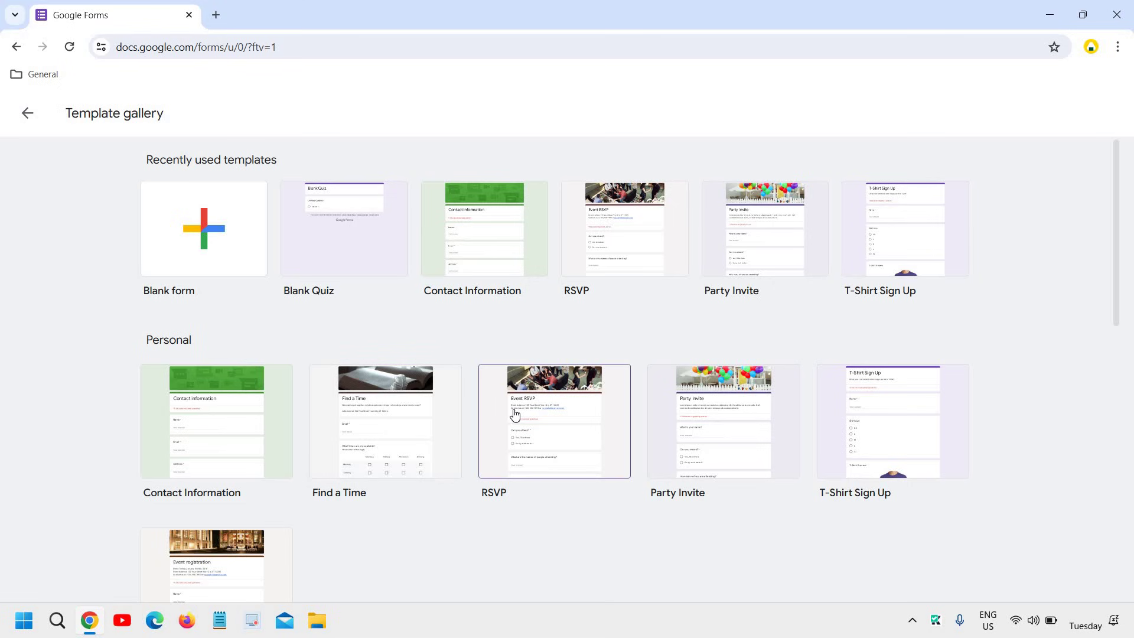
scroll(297, 427, "down", 3)
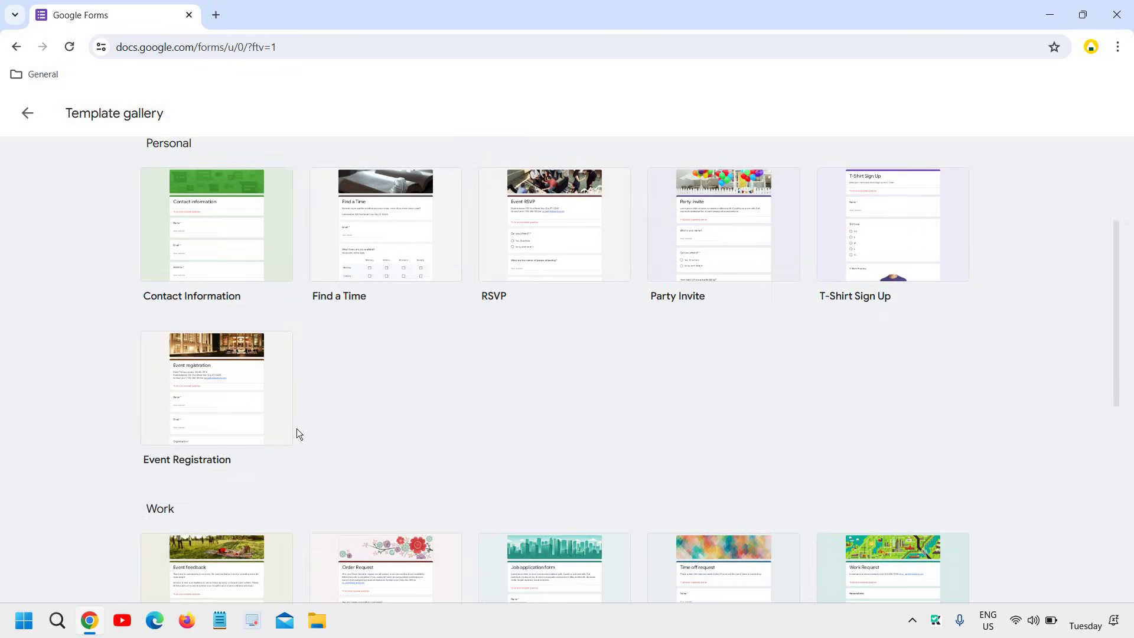
scroll(340, 403, "down", 2)
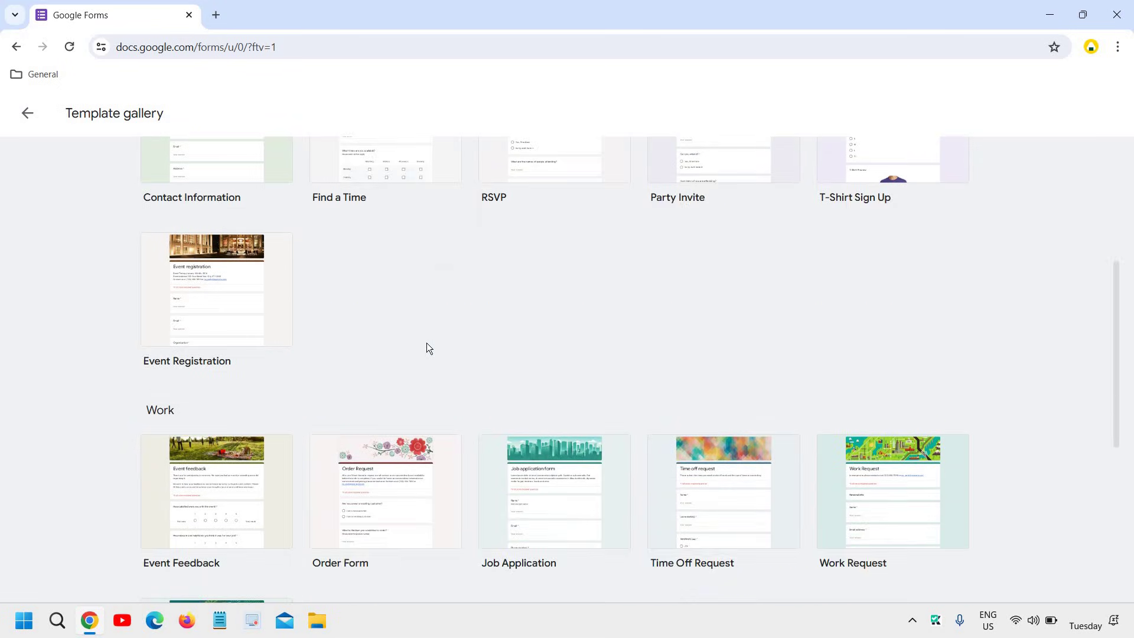
scroll(427, 347, "down", 2)
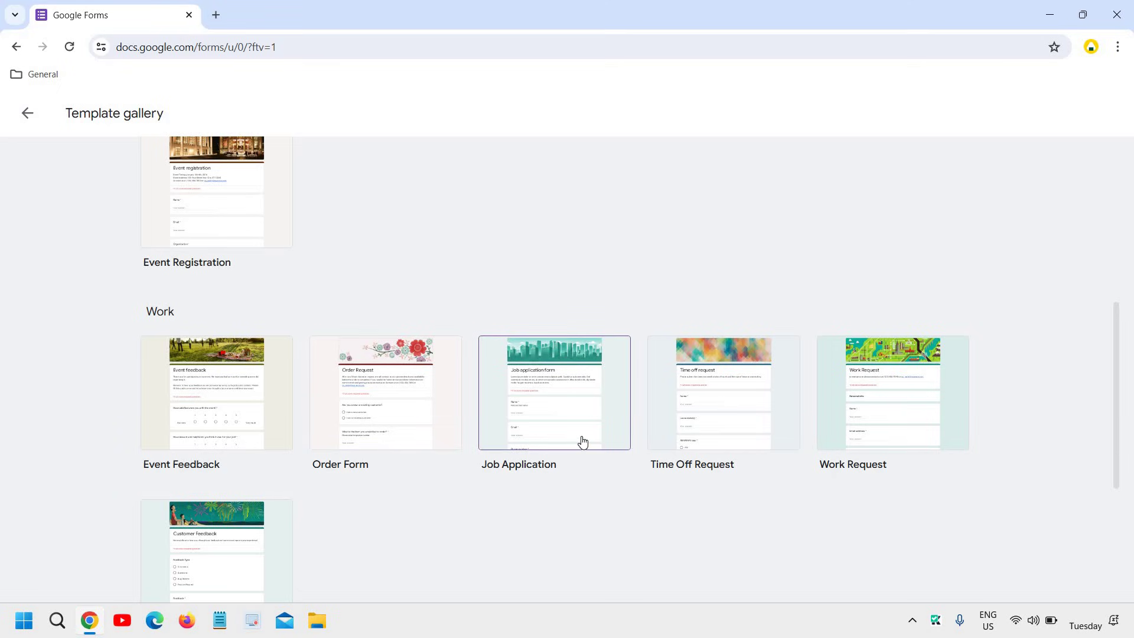
scroll(583, 441, "down", 4)
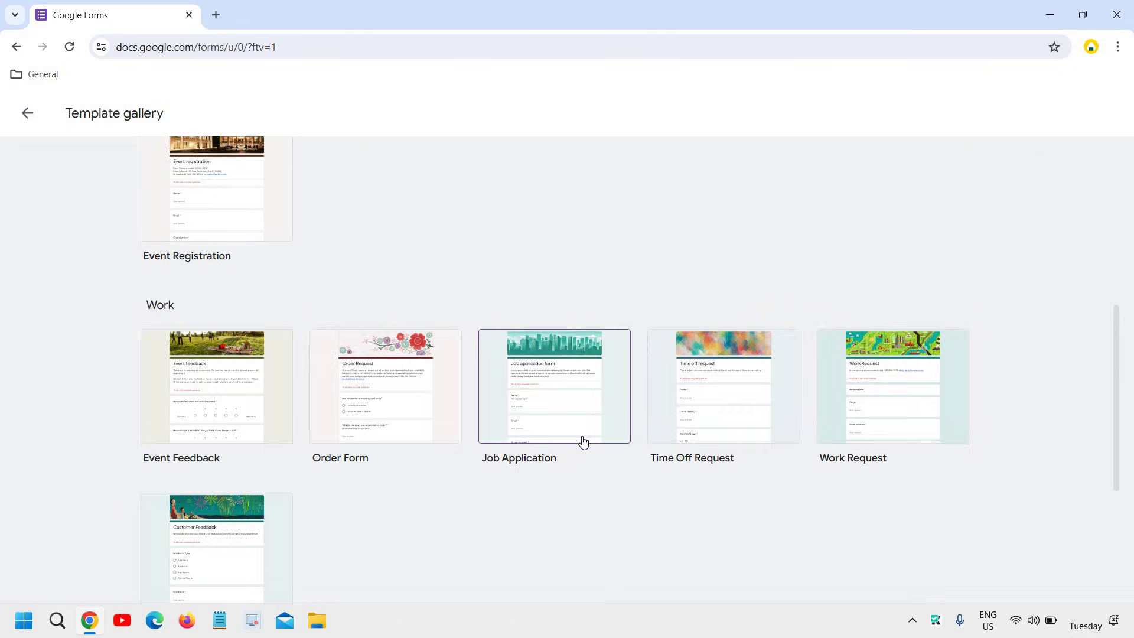
scroll(582, 436, "up", 10)
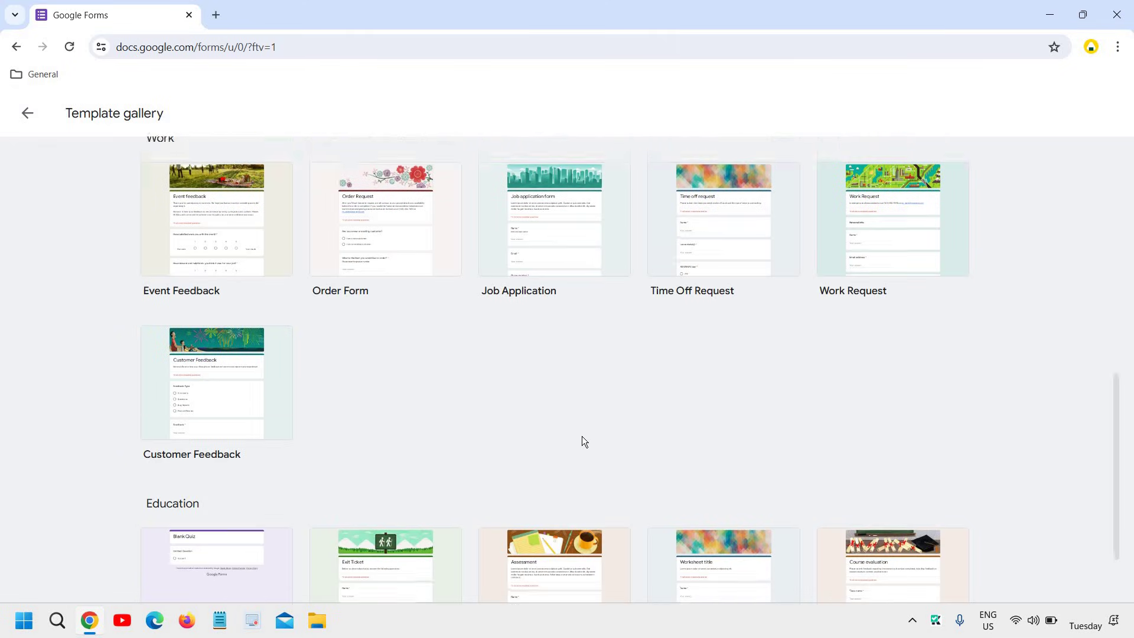
scroll(561, 437, "down", 5)
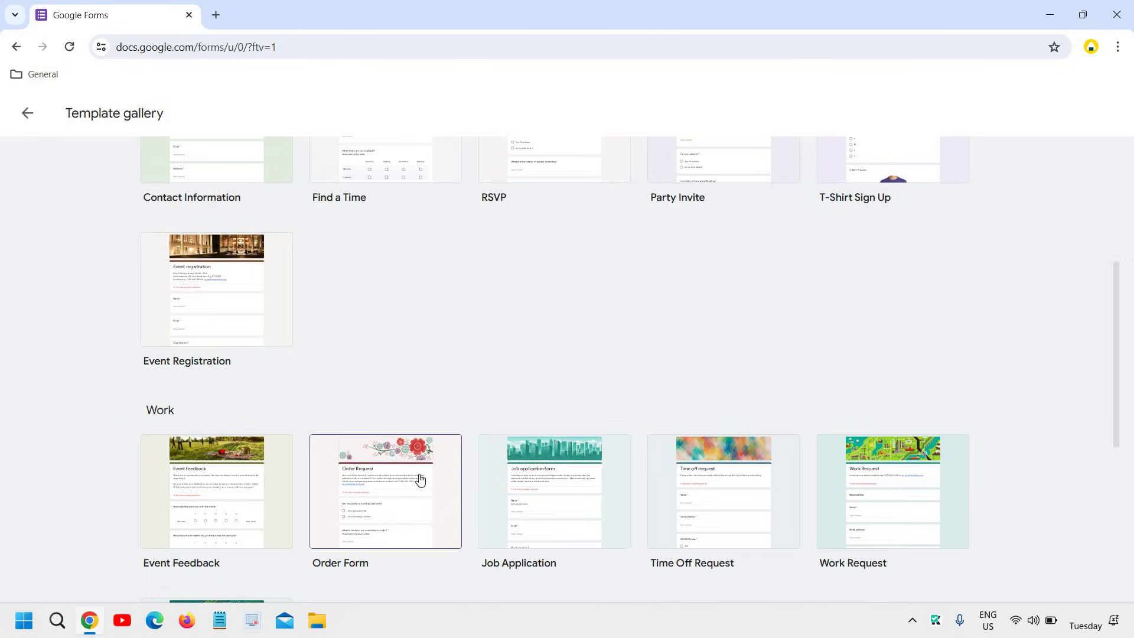
scroll(429, 461, "down", 4)
scroll(434, 448, "down", 2)
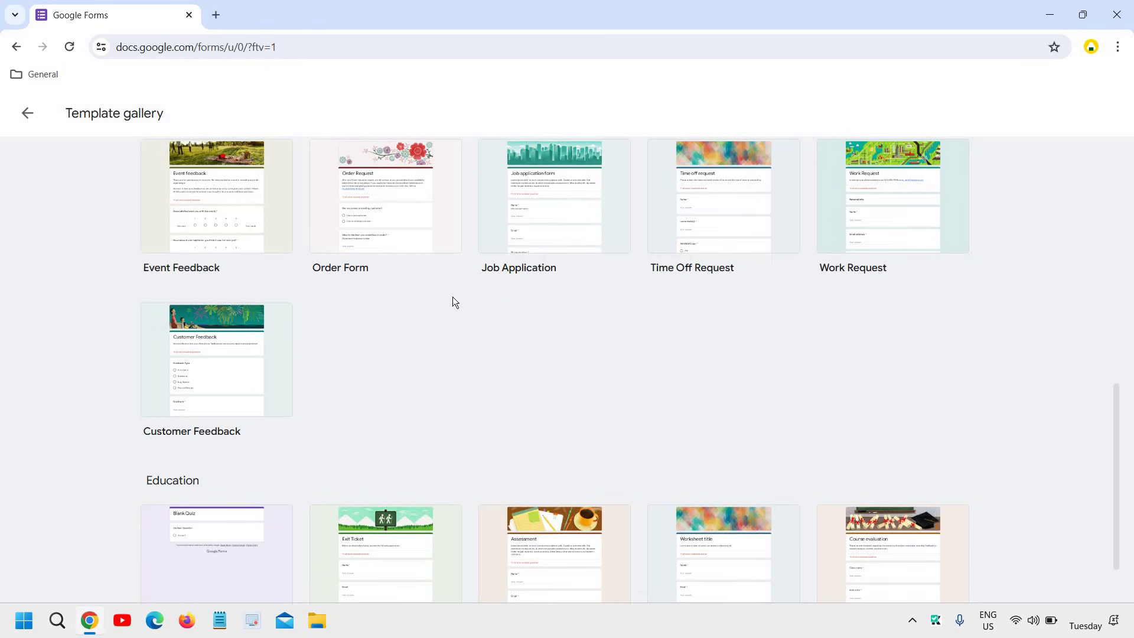
scroll(464, 350, "up", 10)
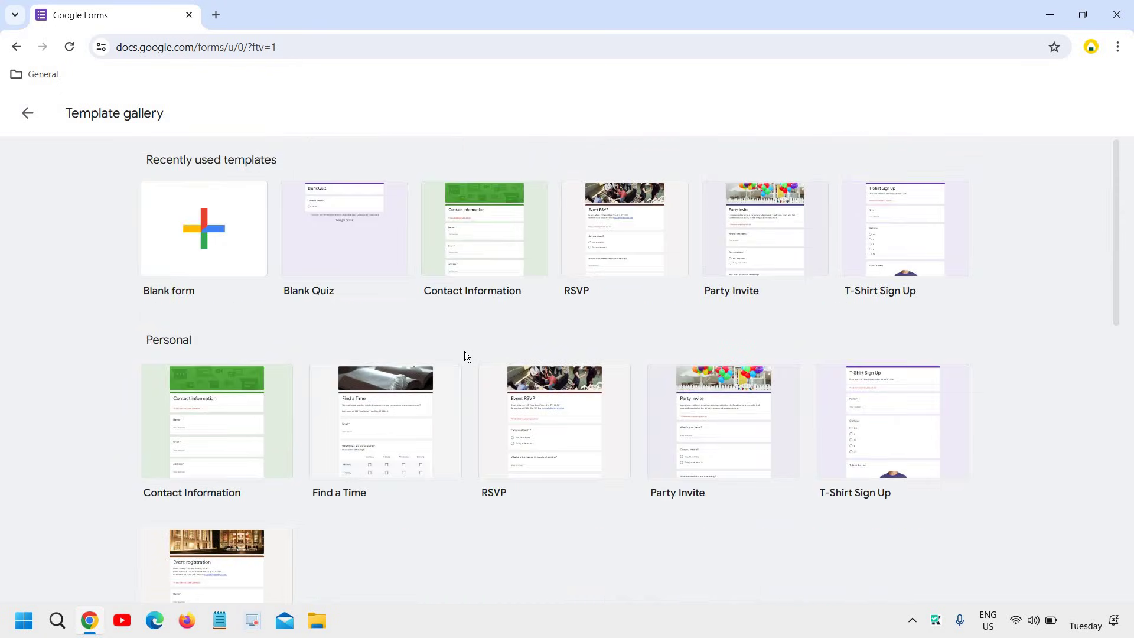
- Start a blank form and title it 'Company'
left_click(218, 238)
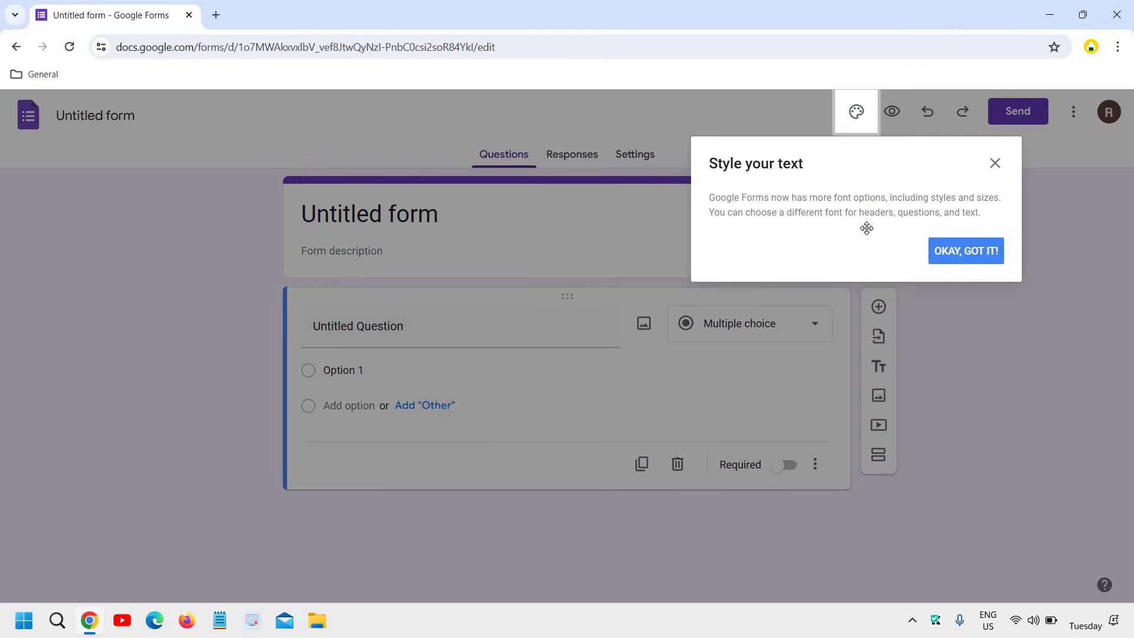
left_click(418, 215)
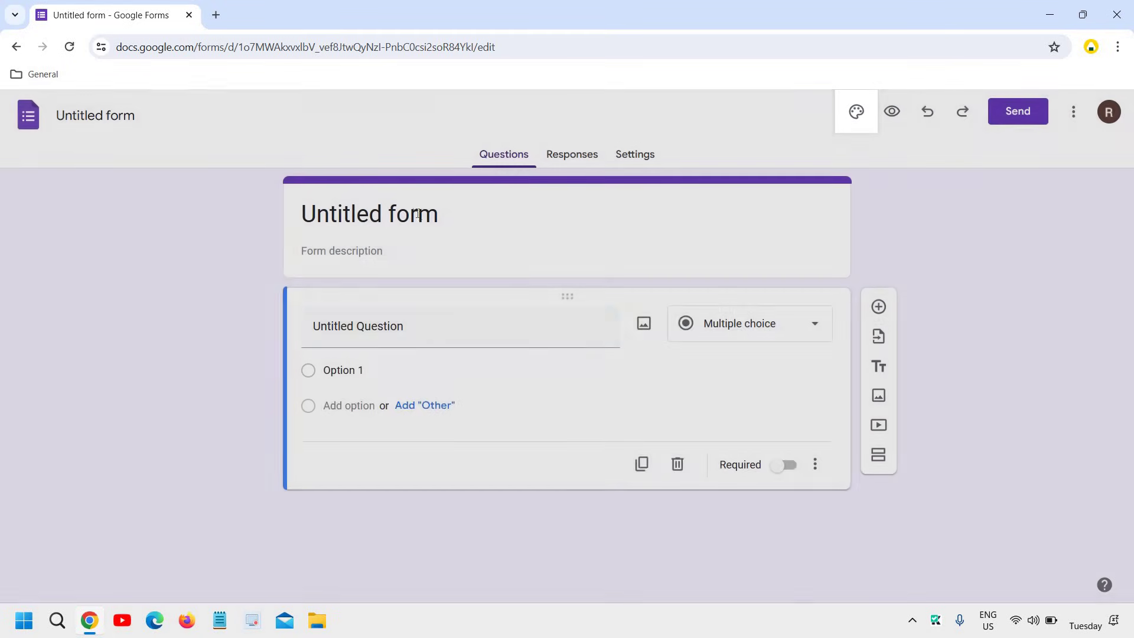
triple_click(419, 215)
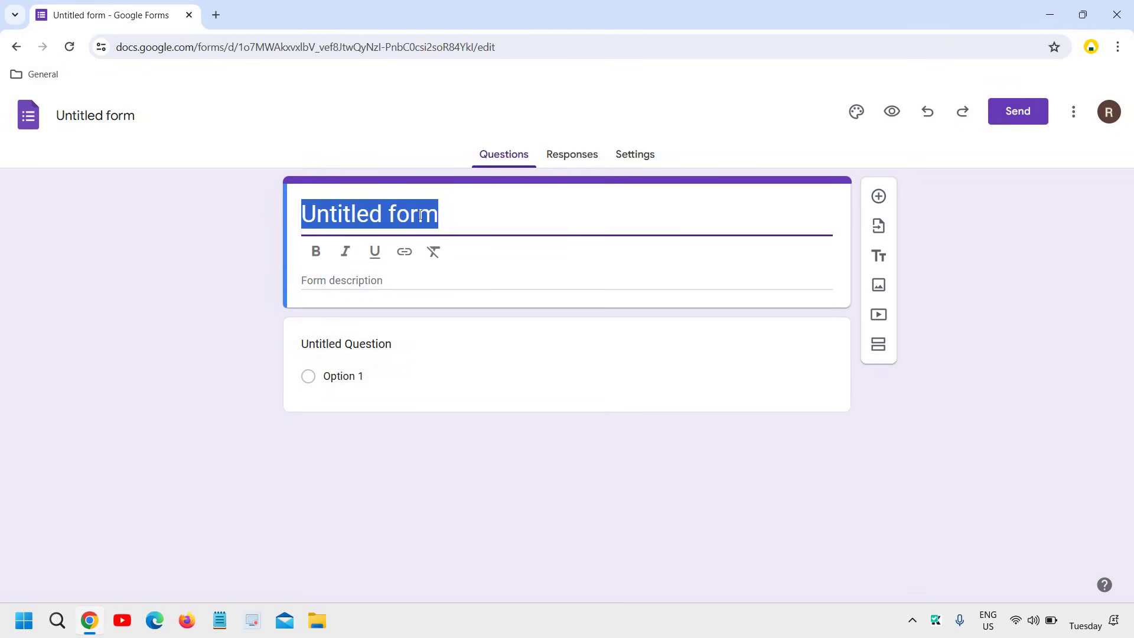
type("COm")
key("BackSpace")
key("BackSpace")
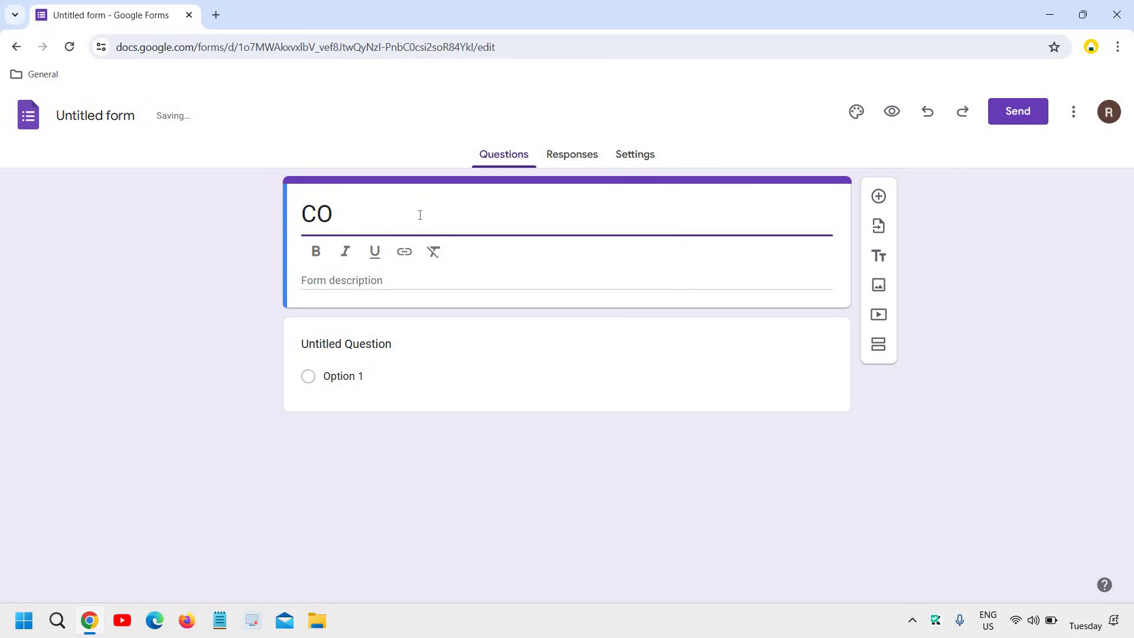
key("BackSpace")
key("ctrl+z")
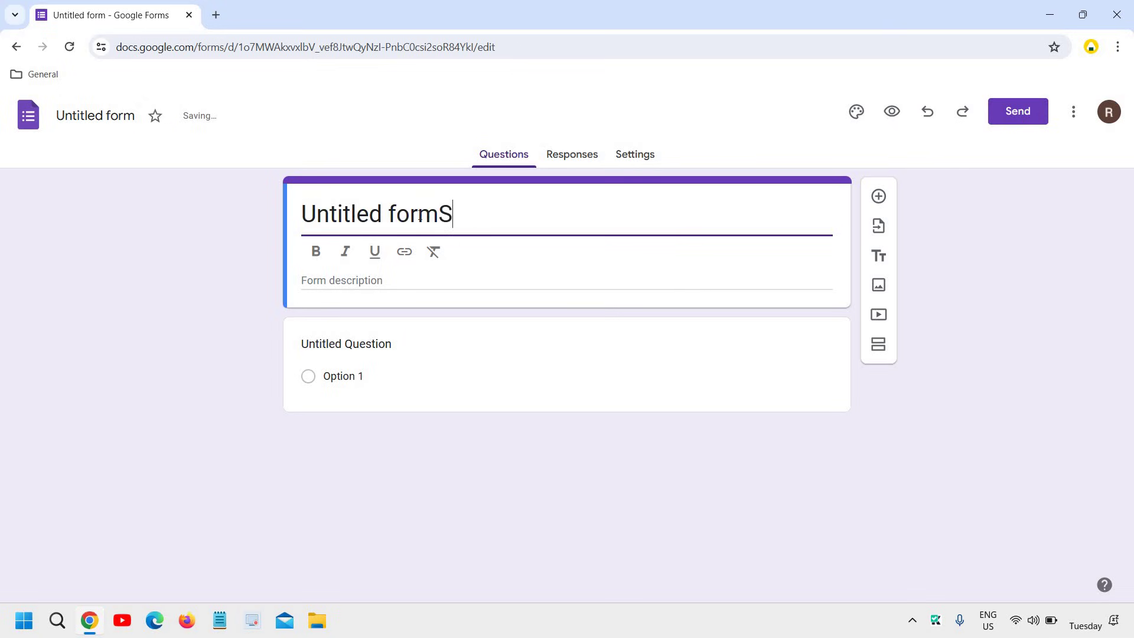
key("BackSpace")
key("BackSpace")
key("BackSpace")
key("ctrl+a")
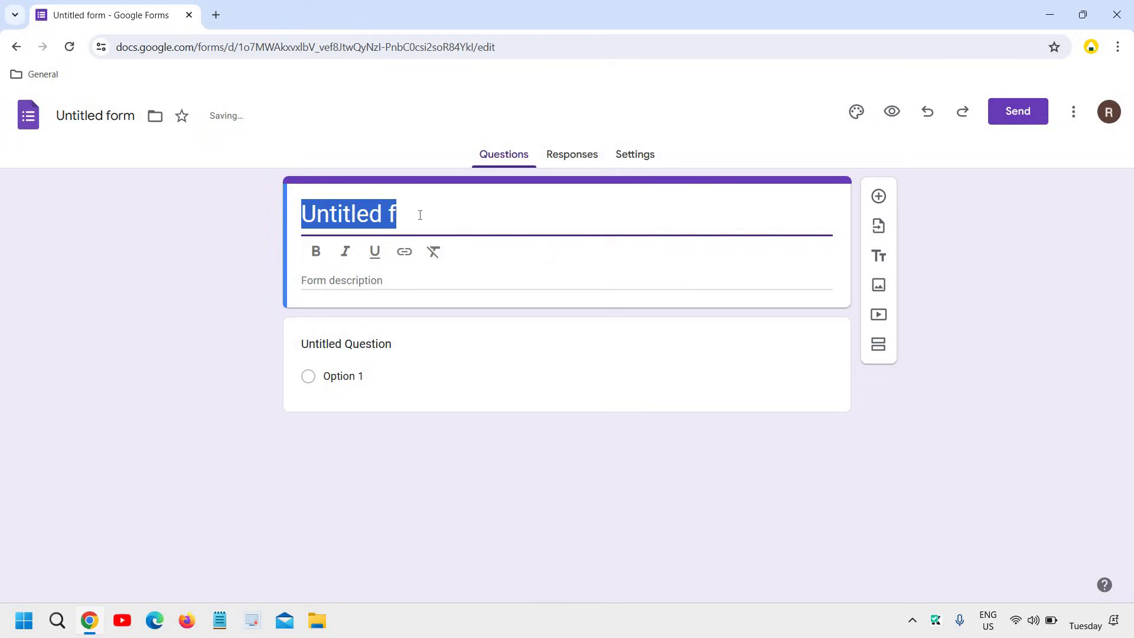
type("Company")
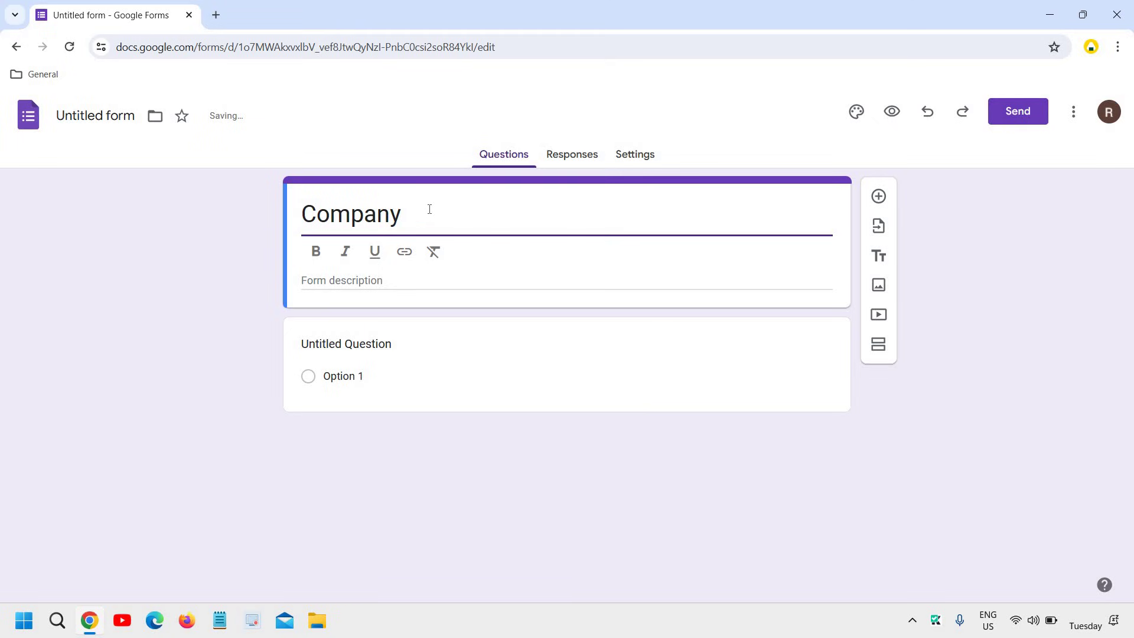
- Add the description 'XYZ' and format it bold and italic
left_click(336, 282)
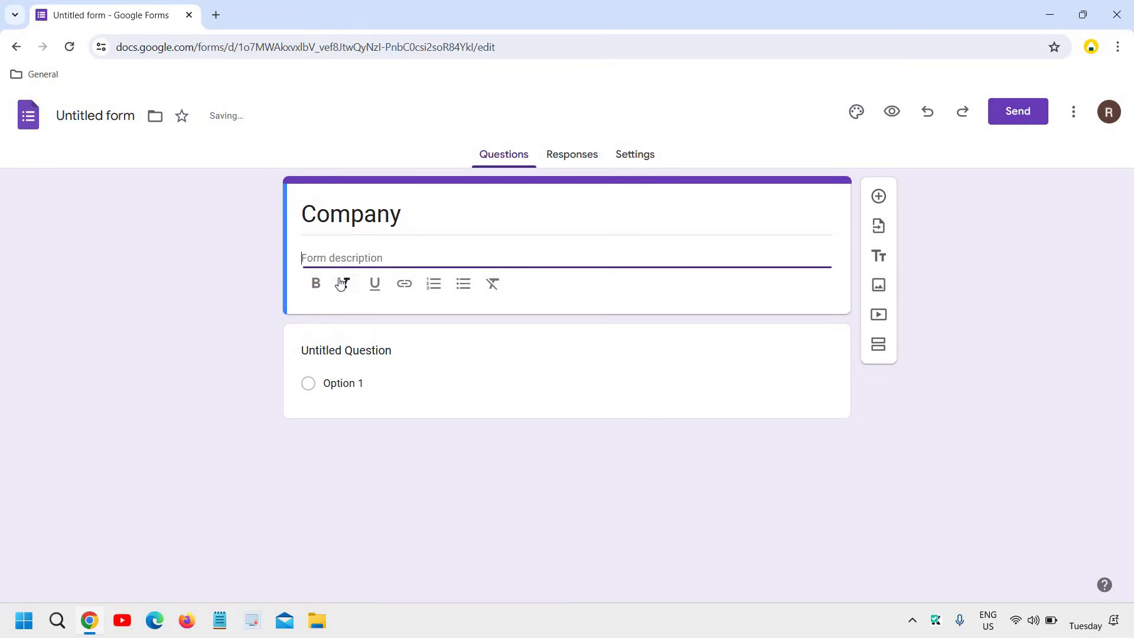
type("XYZ")
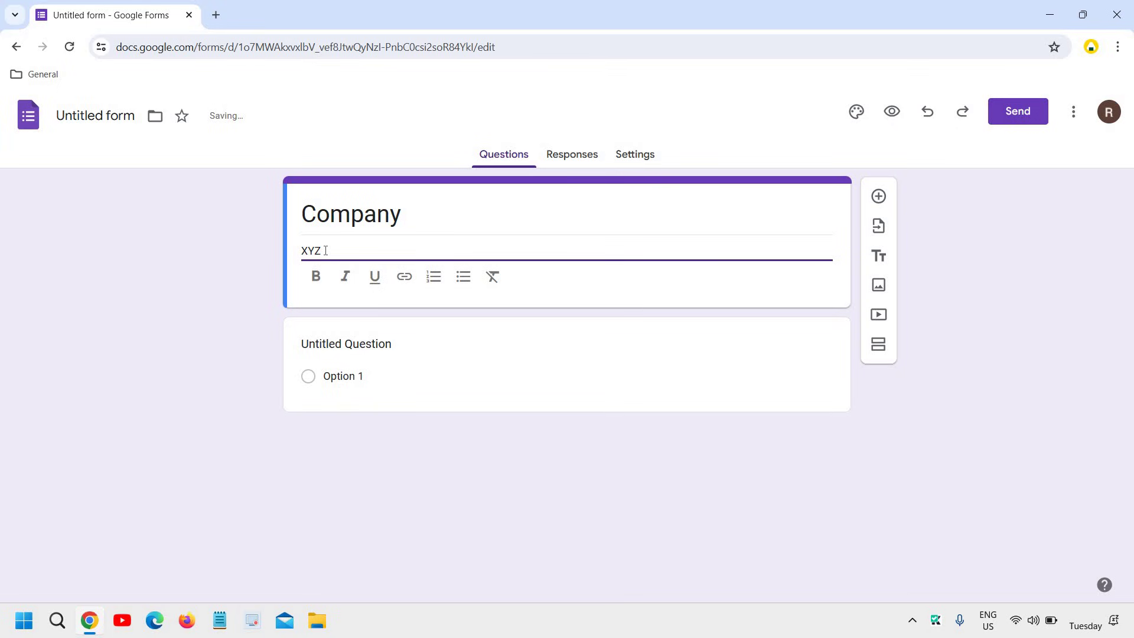
double_click(314, 251)
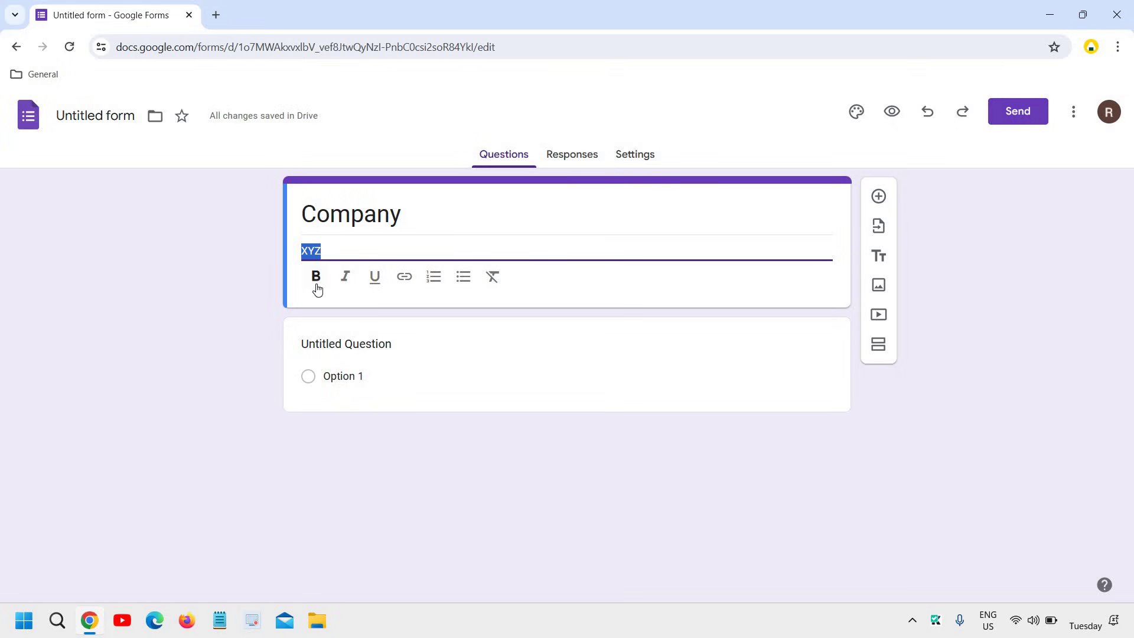
left_click(316, 276)
left_click(345, 276)
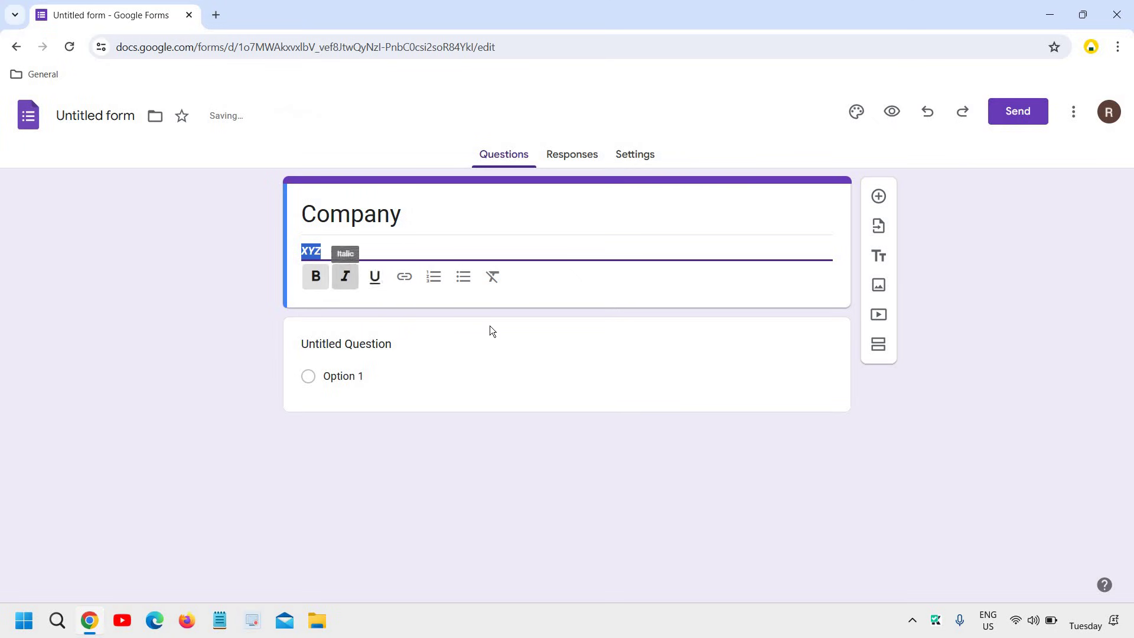
left_click(593, 468)
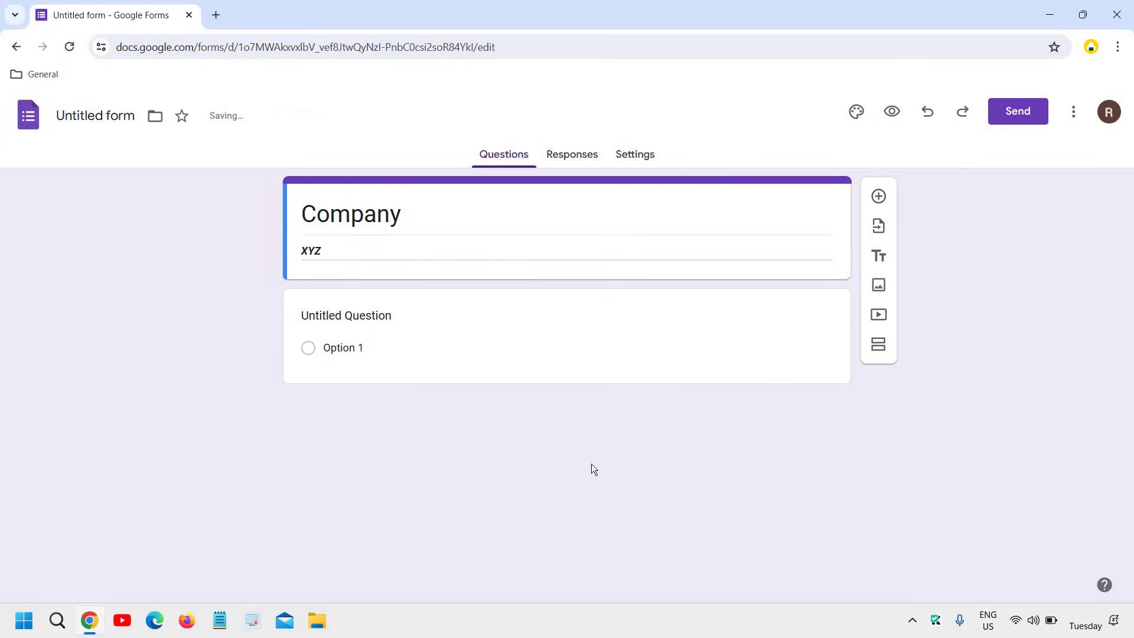
- Title the first question 'Name', set it to Short answer and mark it Required
left_click(348, 314)
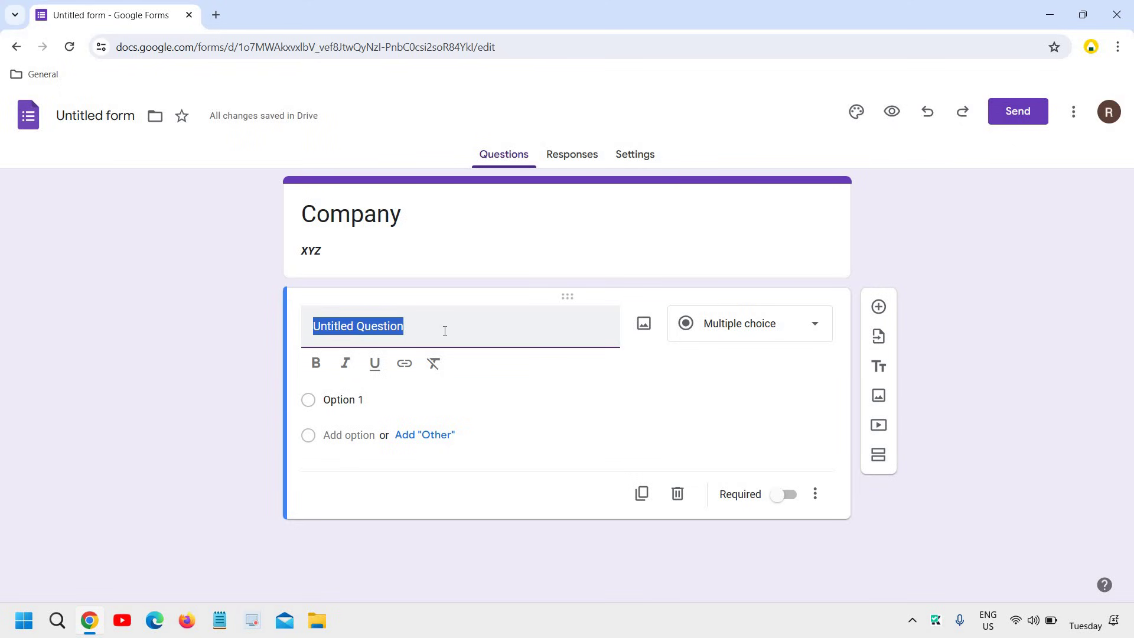
type("Name")
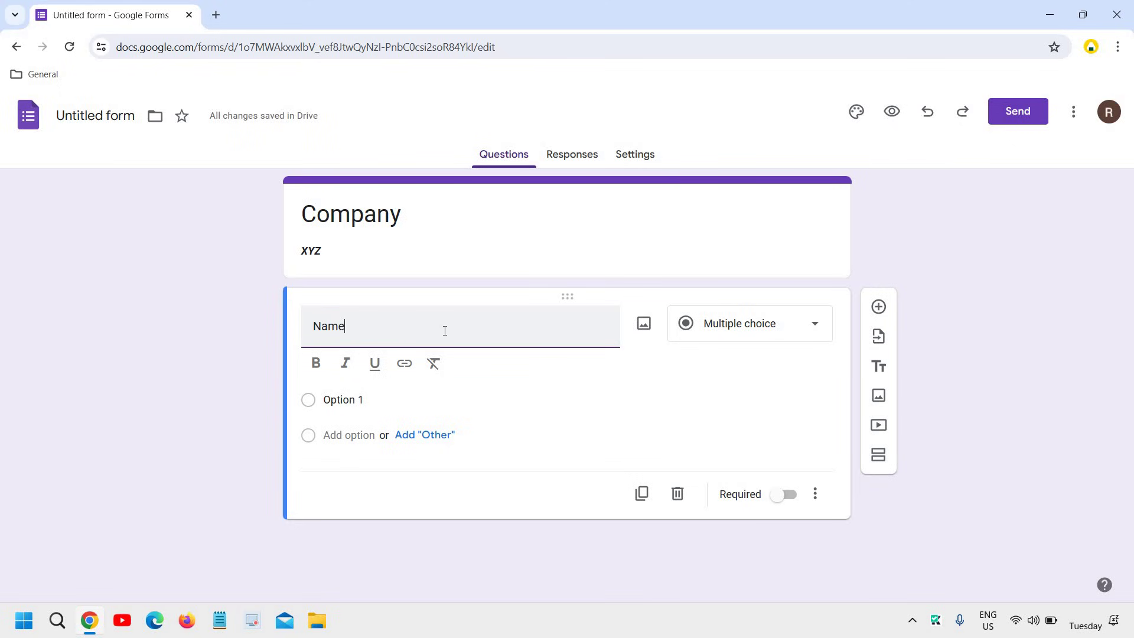
left_click(785, 334)
left_click(641, 385)
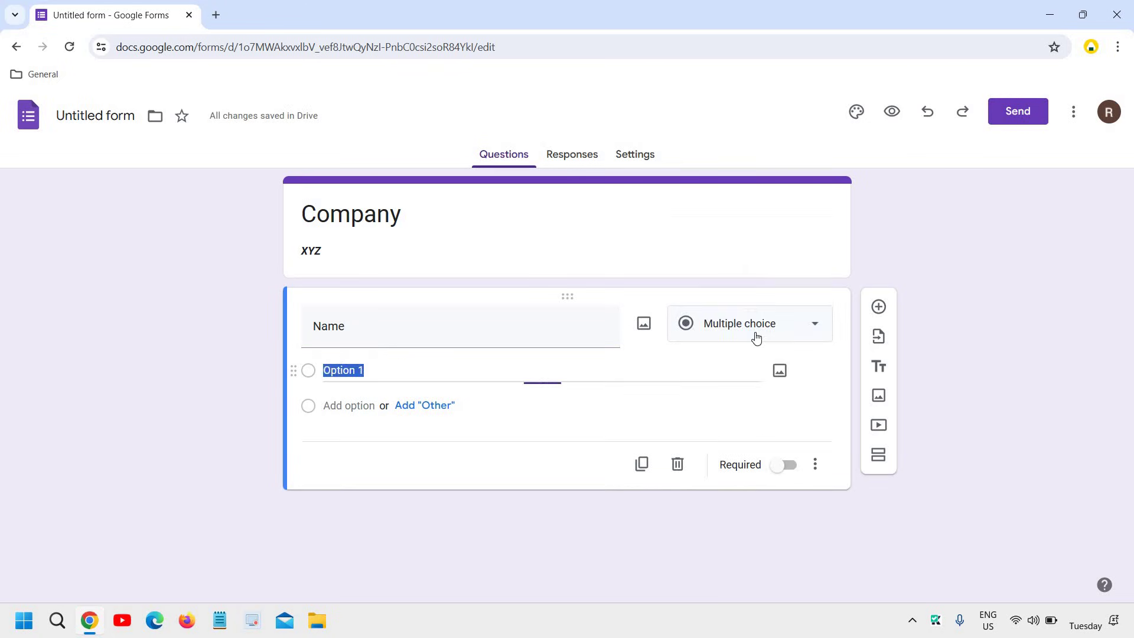
left_click(802, 329)
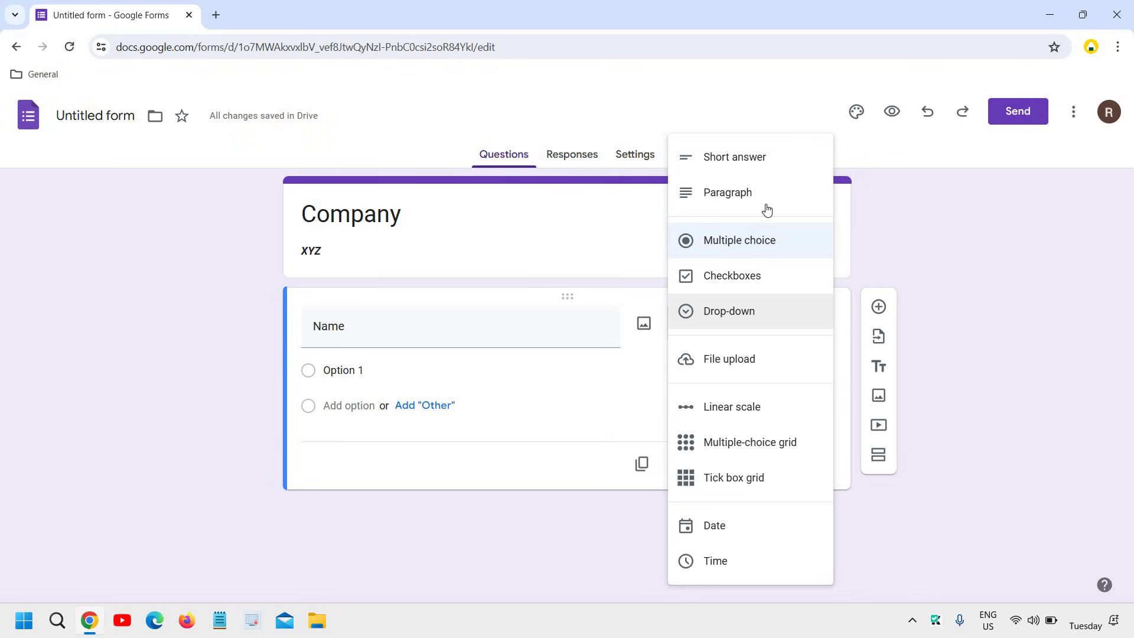
left_click(764, 165)
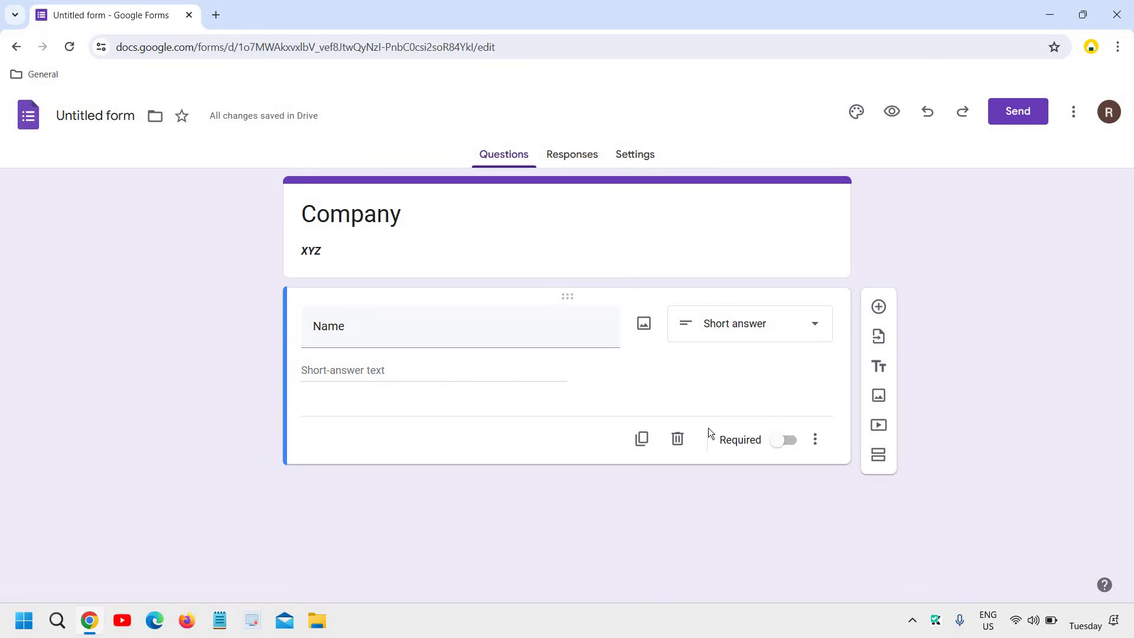
left_click(785, 447)
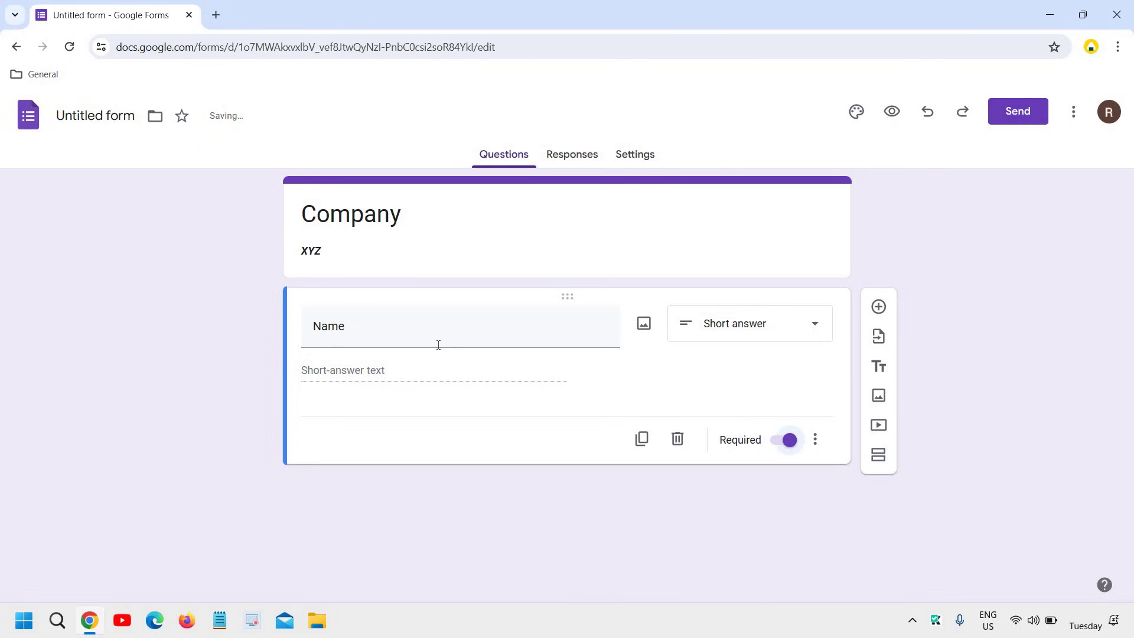
double_click(348, 328)
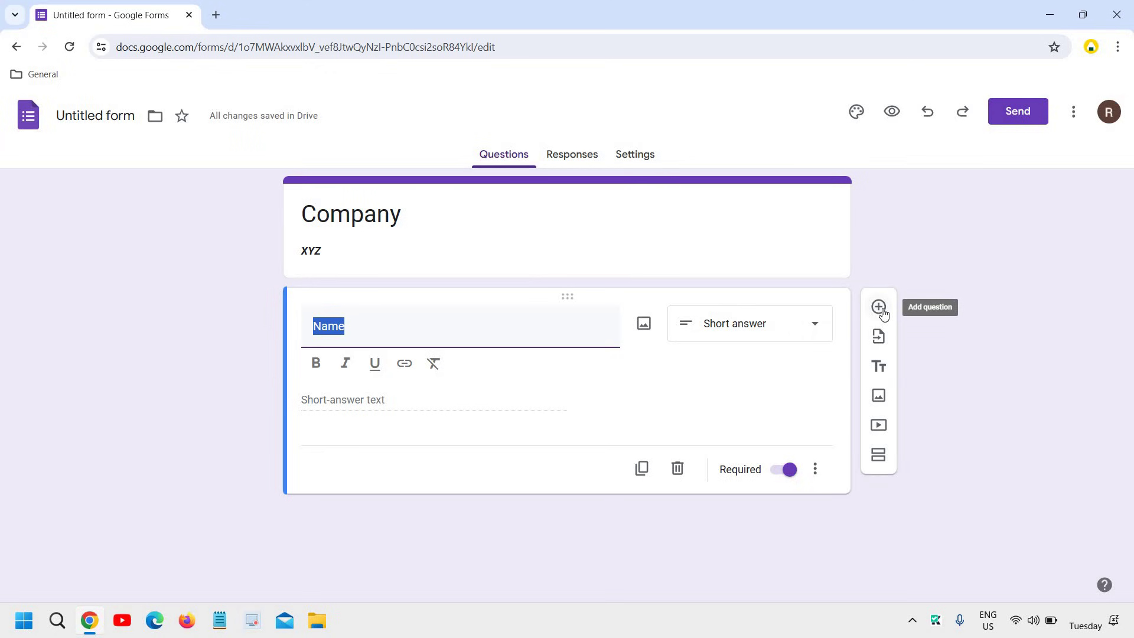
- Add a second question titled 'email' and mark it Required
left_click(879, 307)
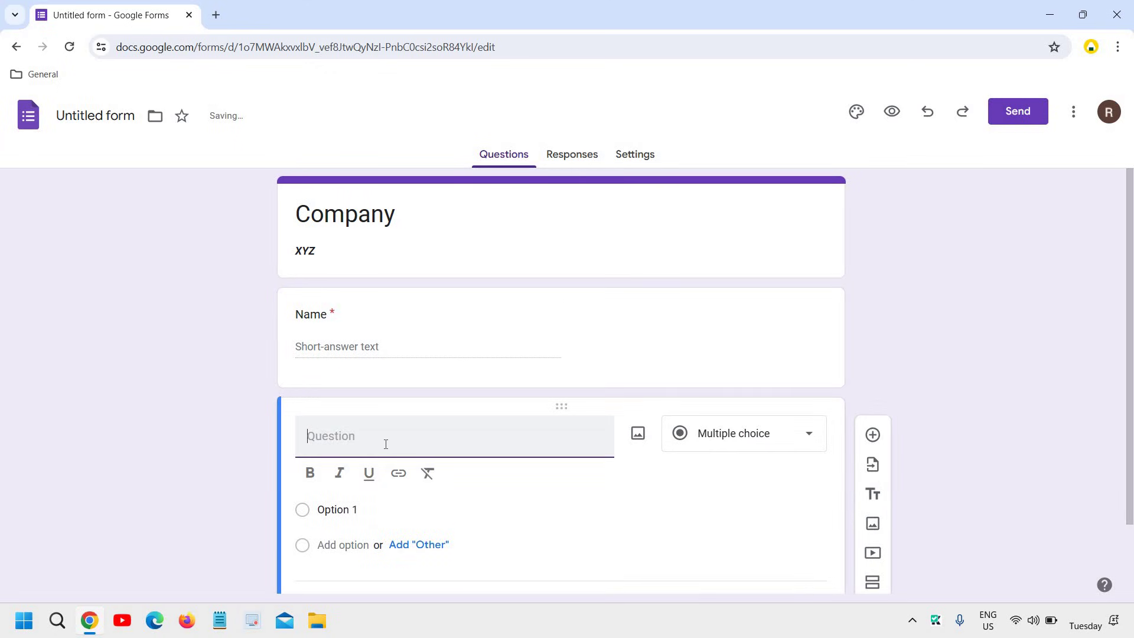
type("email")
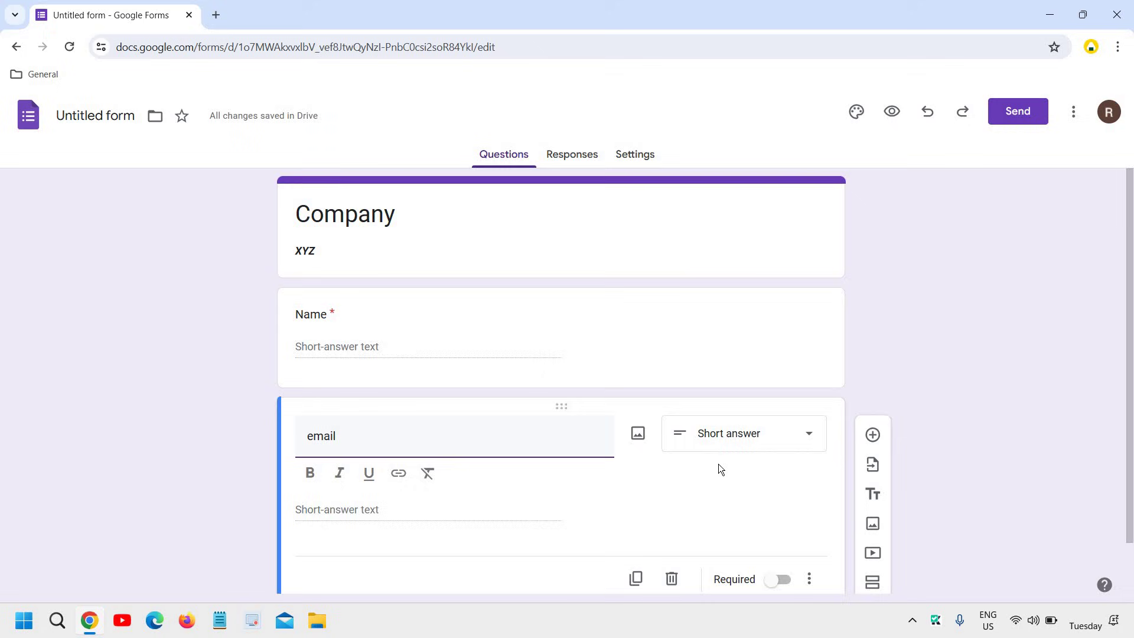
scroll(732, 470, "down", 1)
left_click(778, 523)
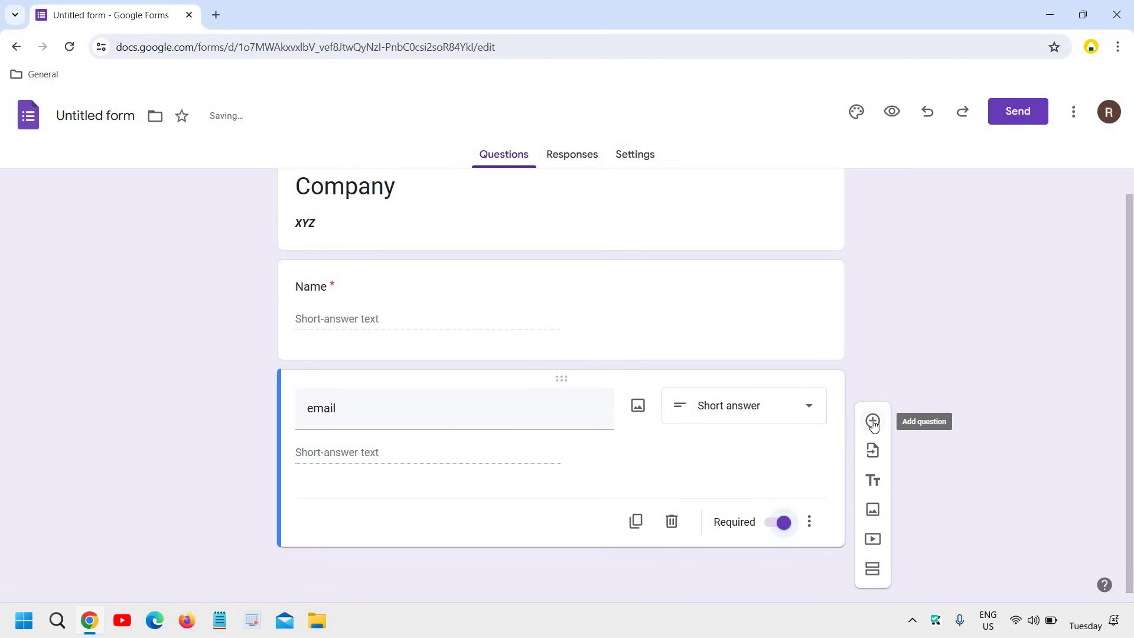
- Add a third question 'Hobbies' as a Required Paragraph question
left_click(873, 421)
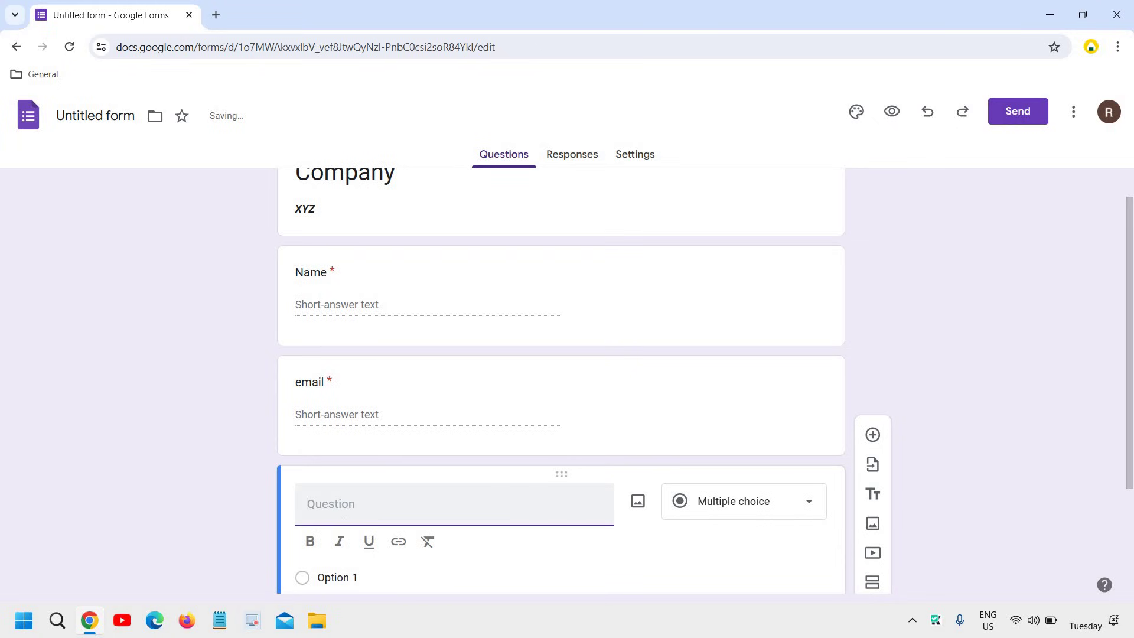
type("H")
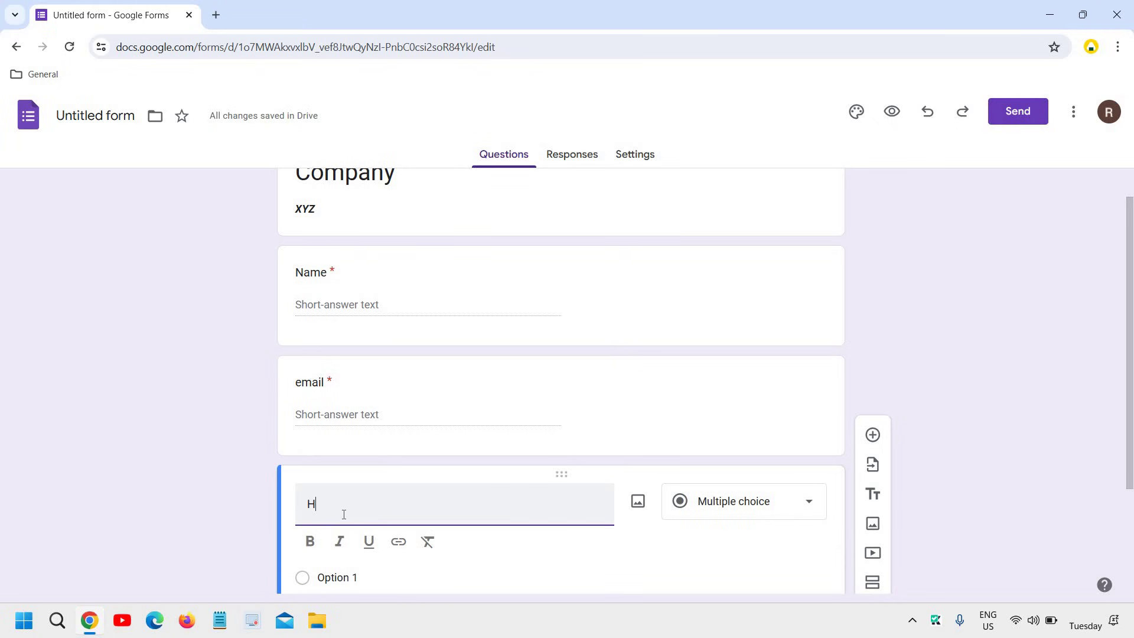
type("obbies")
left_click(738, 507)
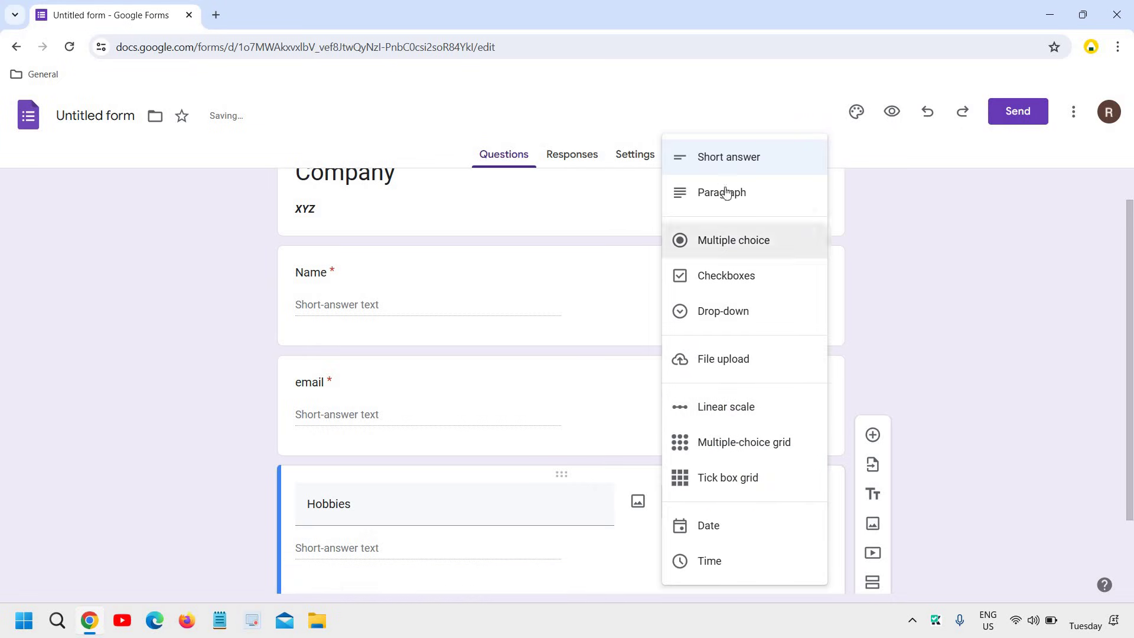
left_click(743, 196)
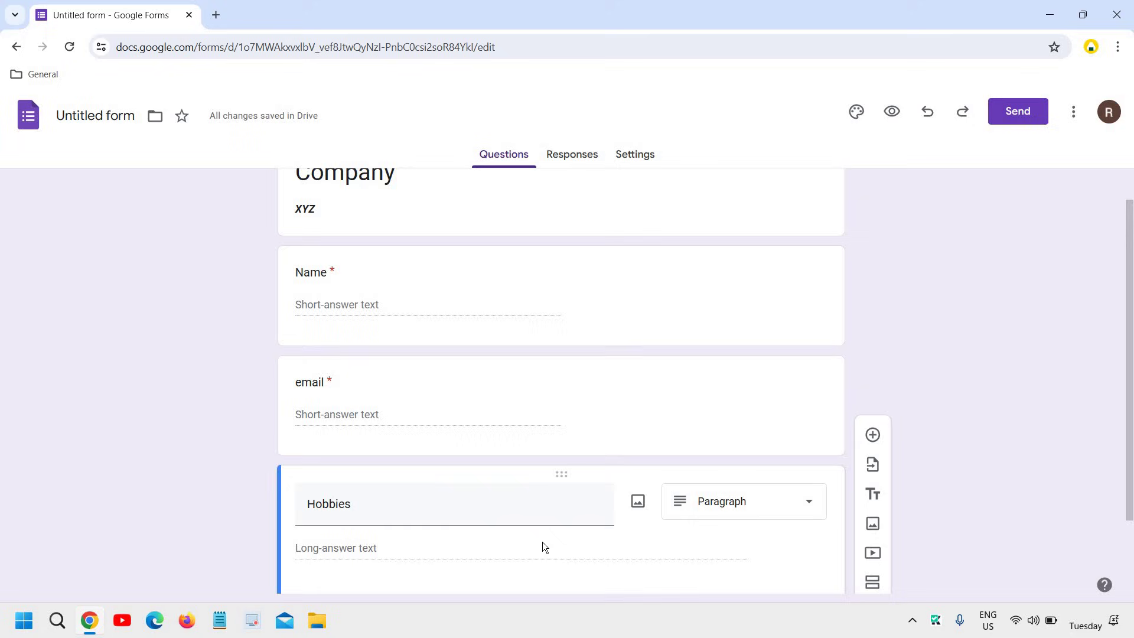
scroll(583, 542, "down", 2)
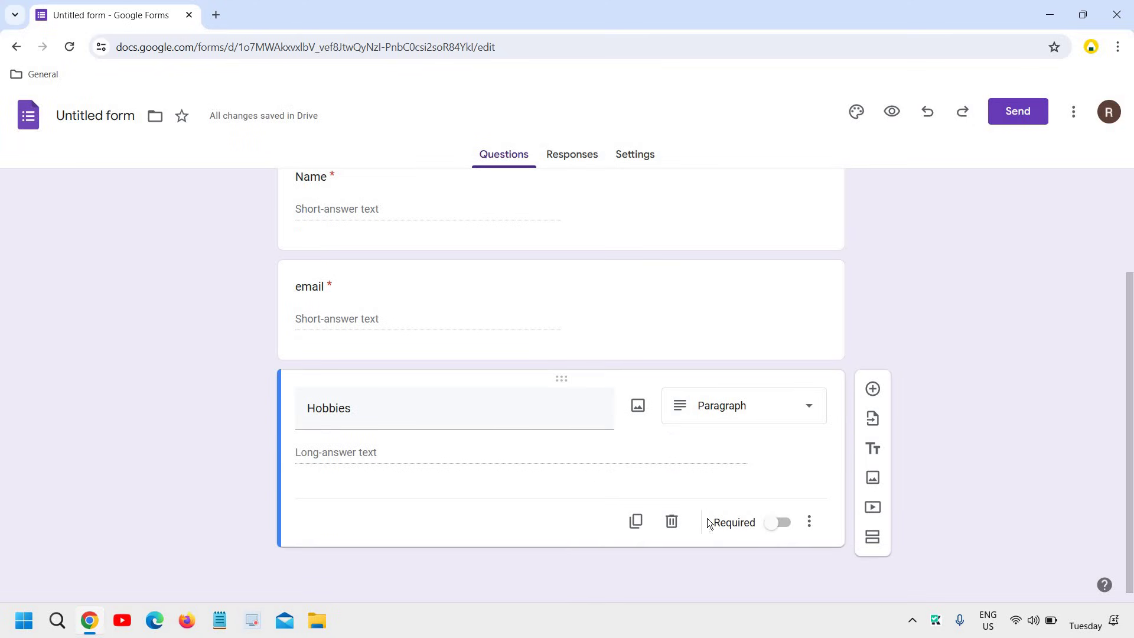
left_click(779, 524)
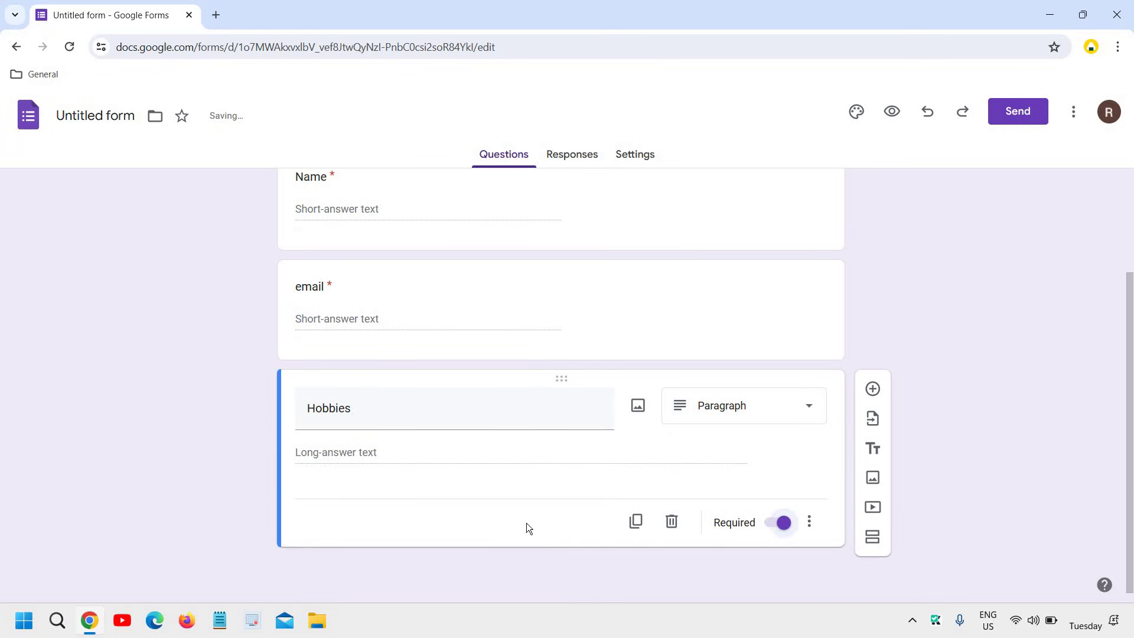
scroll(487, 473, "up", 2)
scroll(384, 357, "down", 1)
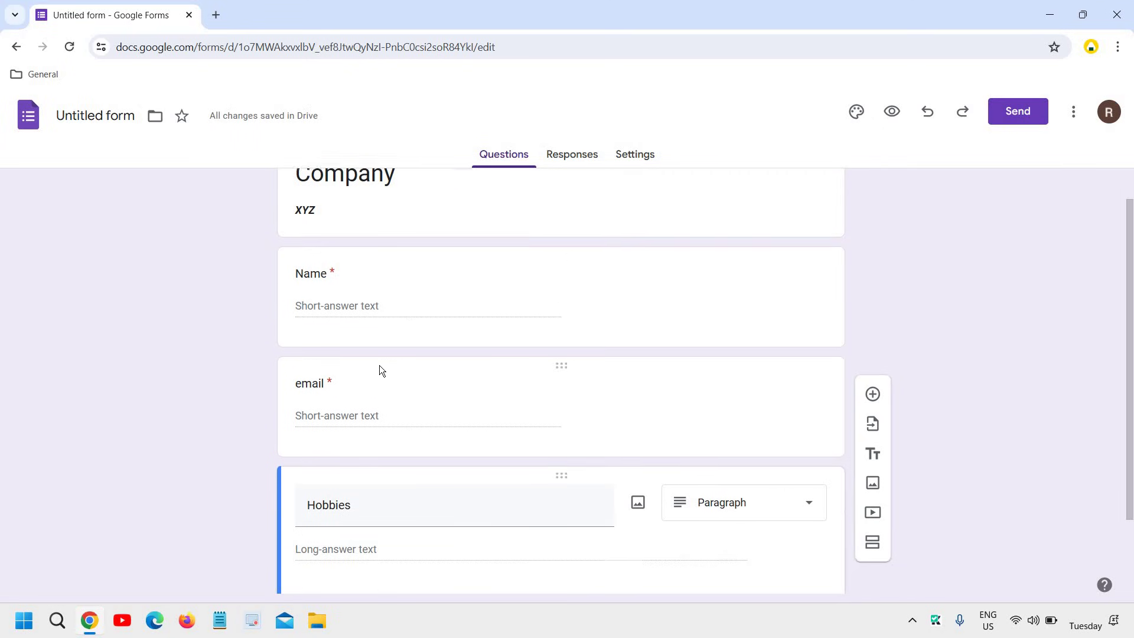
scroll(379, 370, "down", 1)
left_click(754, 455)
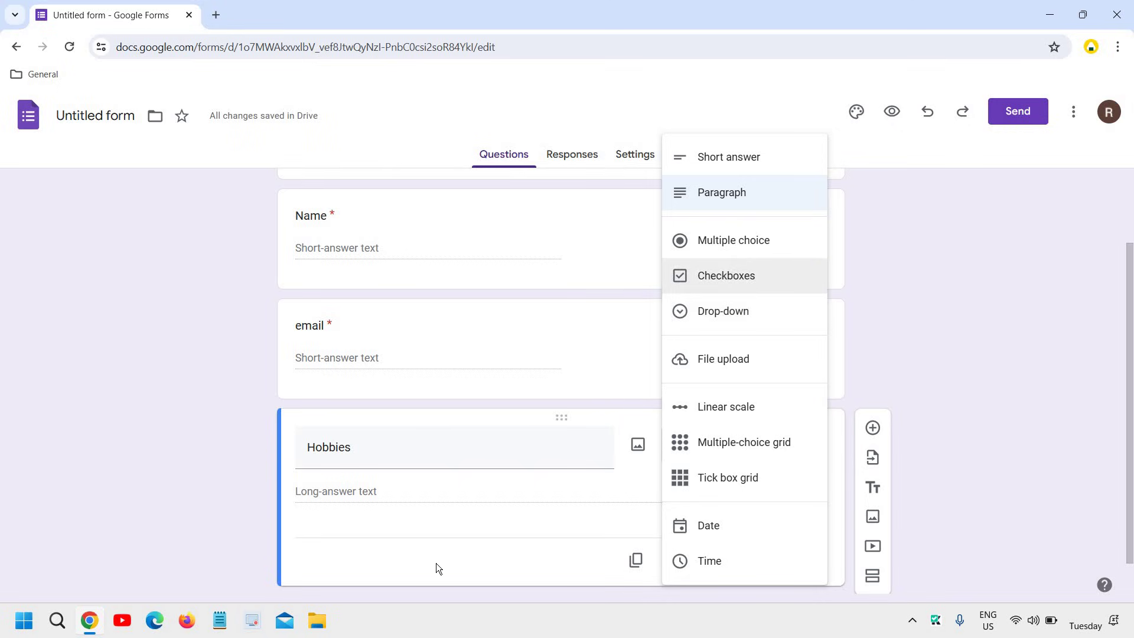
left_click(660, 532)
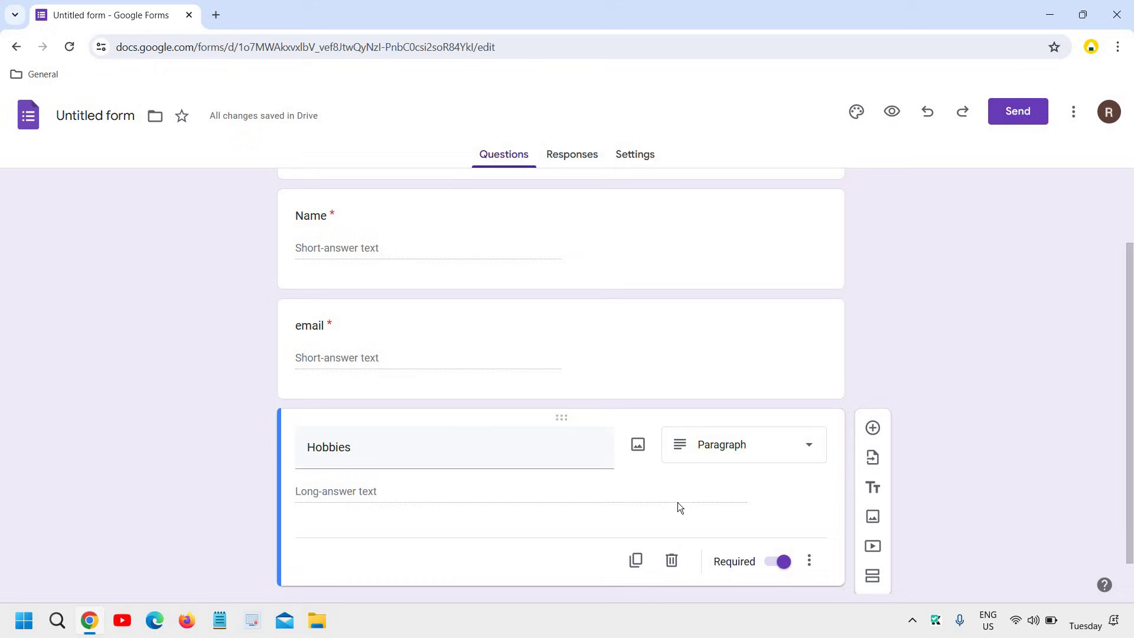
- Complete the 'Do you have?' answer choices with Laptop and PC, then return to the top
scroll(678, 502, "down", 1)
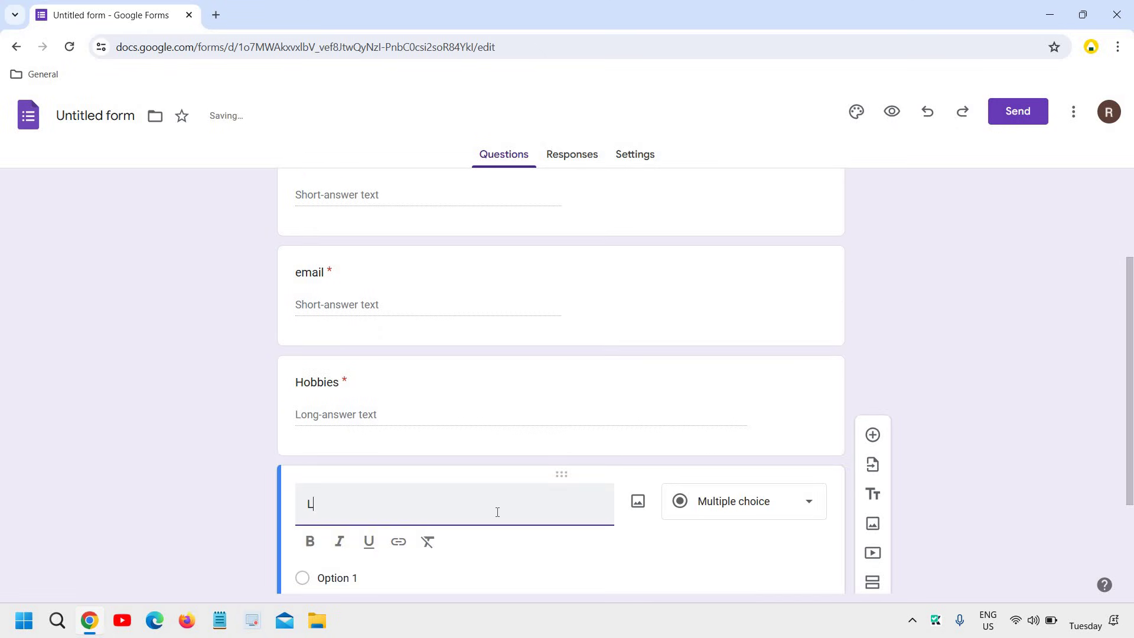
type("ap")
key("BackSpace")
key("BackSpace")
key("BackSpace")
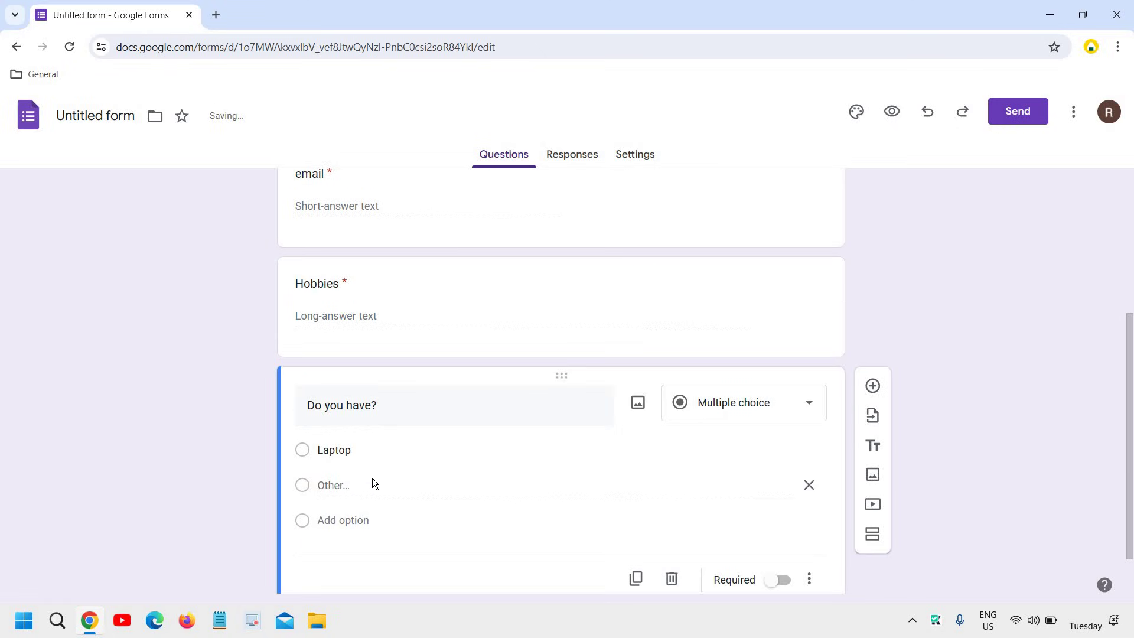
left_click(363, 520)
type("PC")
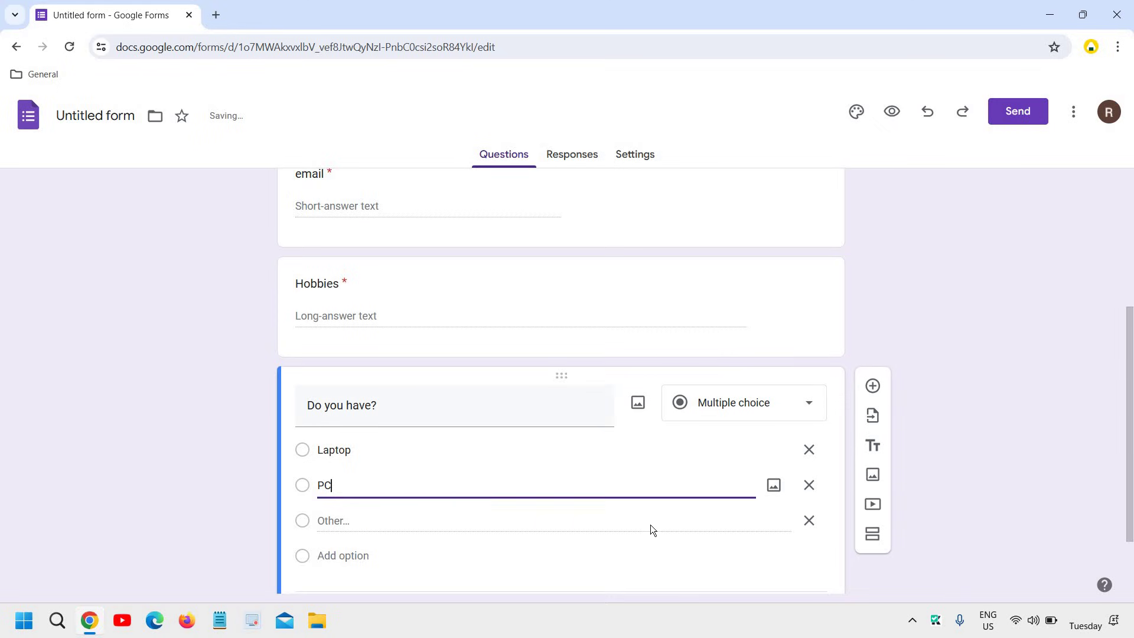
scroll(650, 524, "down", 2)
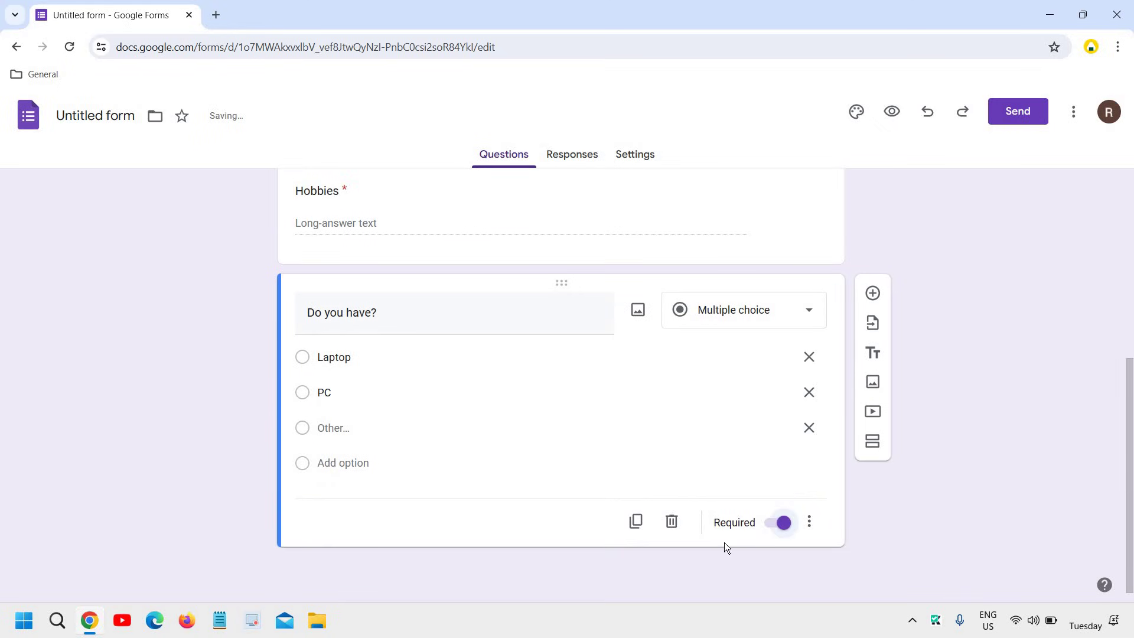
scroll(732, 540, "up", 6)
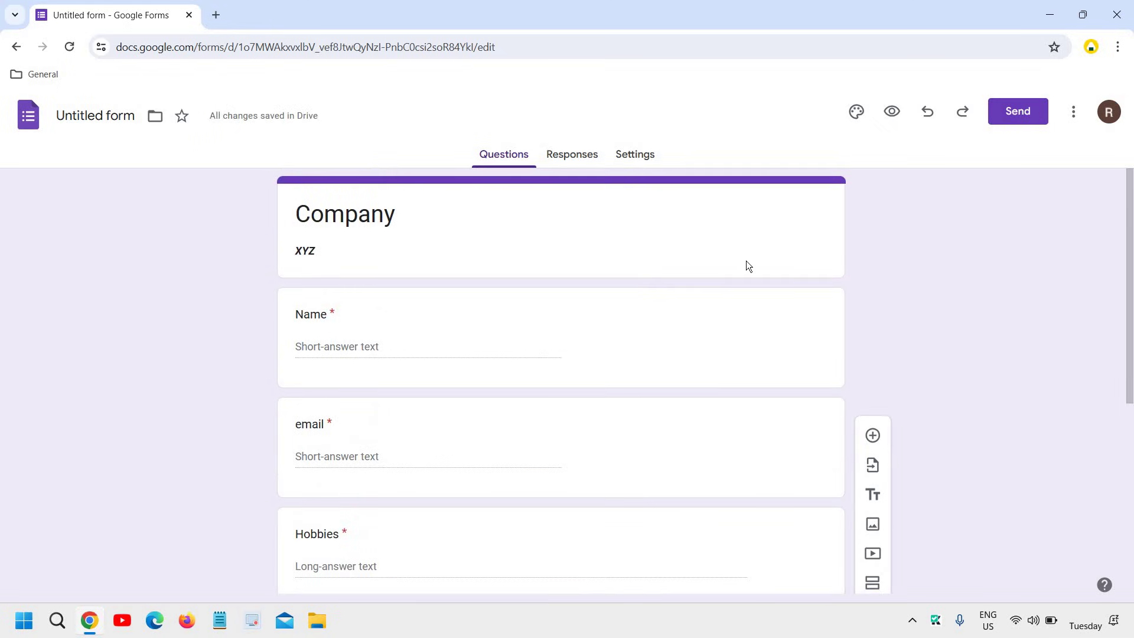
left_click(566, 156)
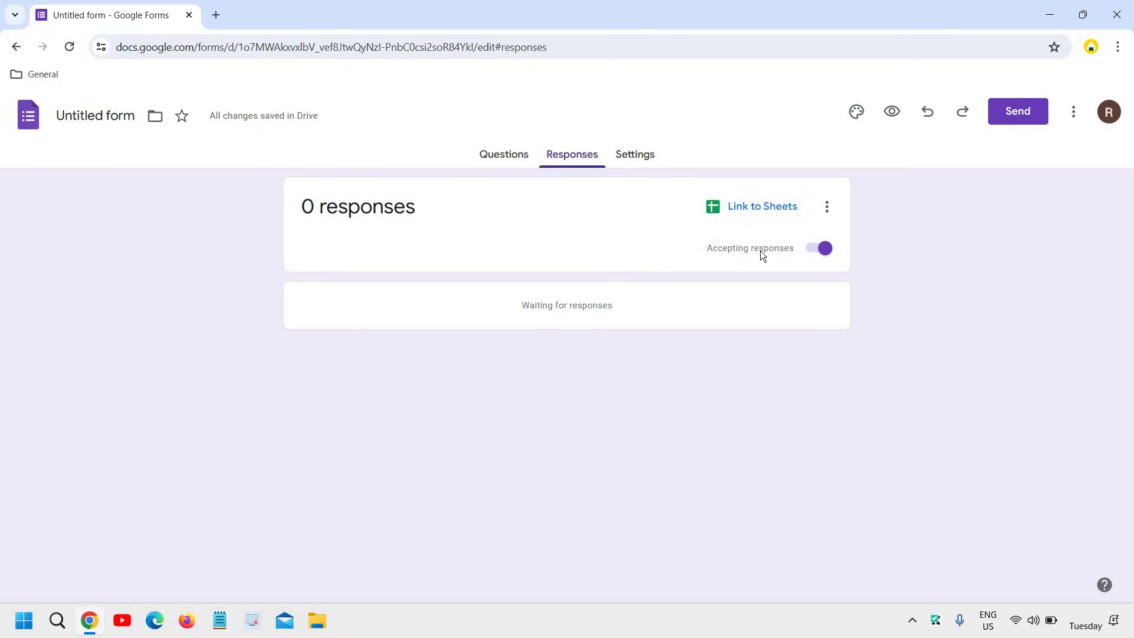
left_click(643, 163)
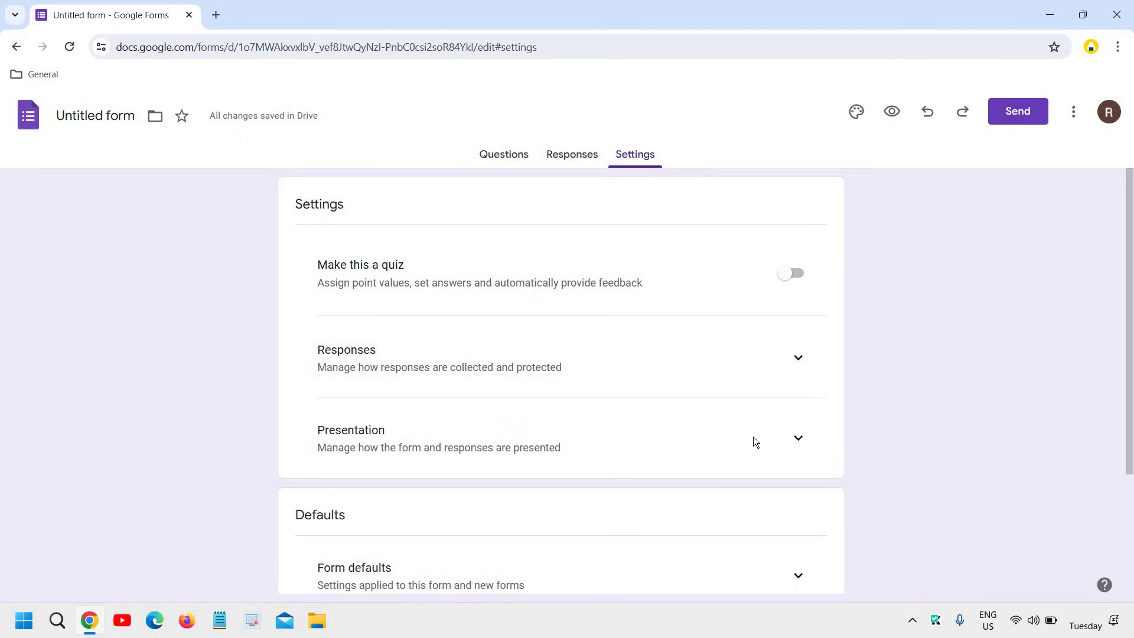
scroll(753, 440, "down", 3)
scroll(552, 224, "up", 3)
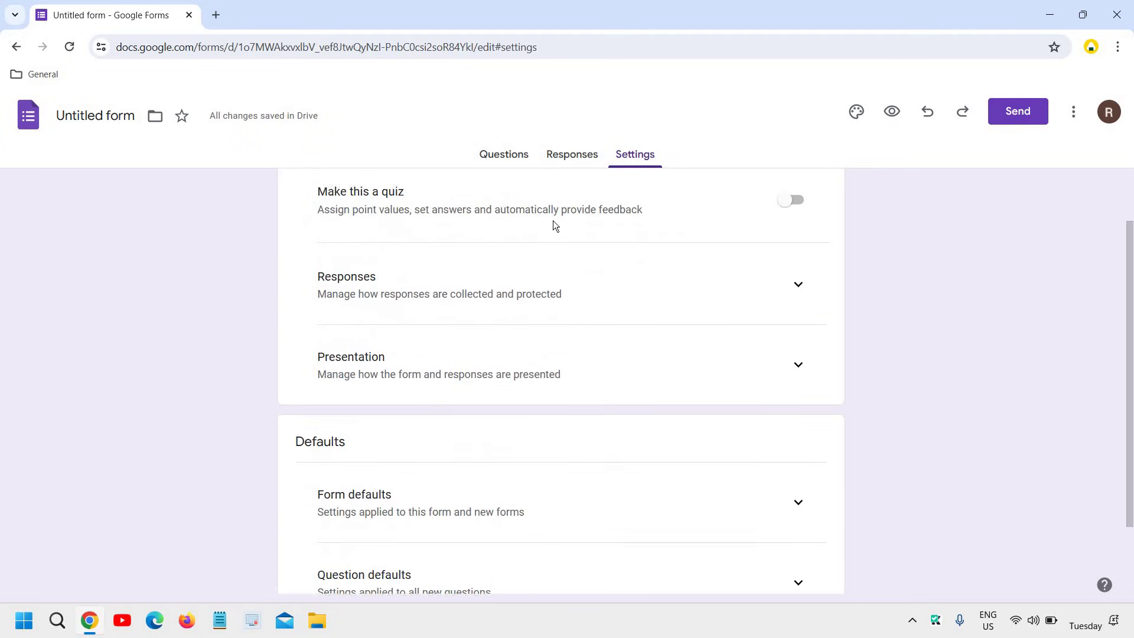
left_click(510, 160)
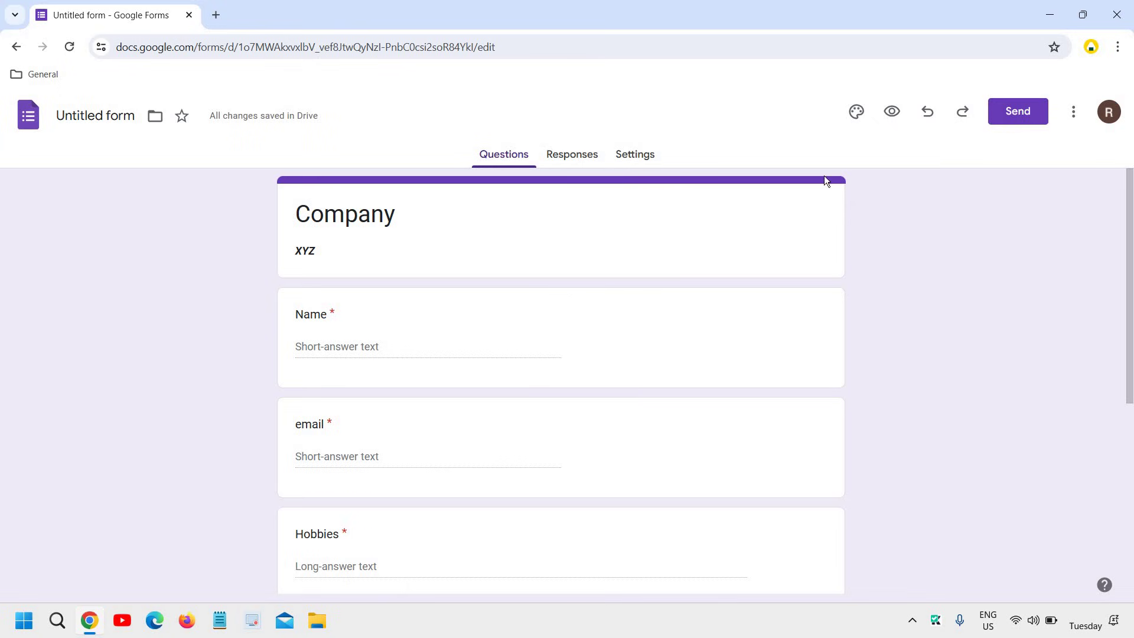
- Insert the Birthday balloons image as the form's header
left_click(856, 117)
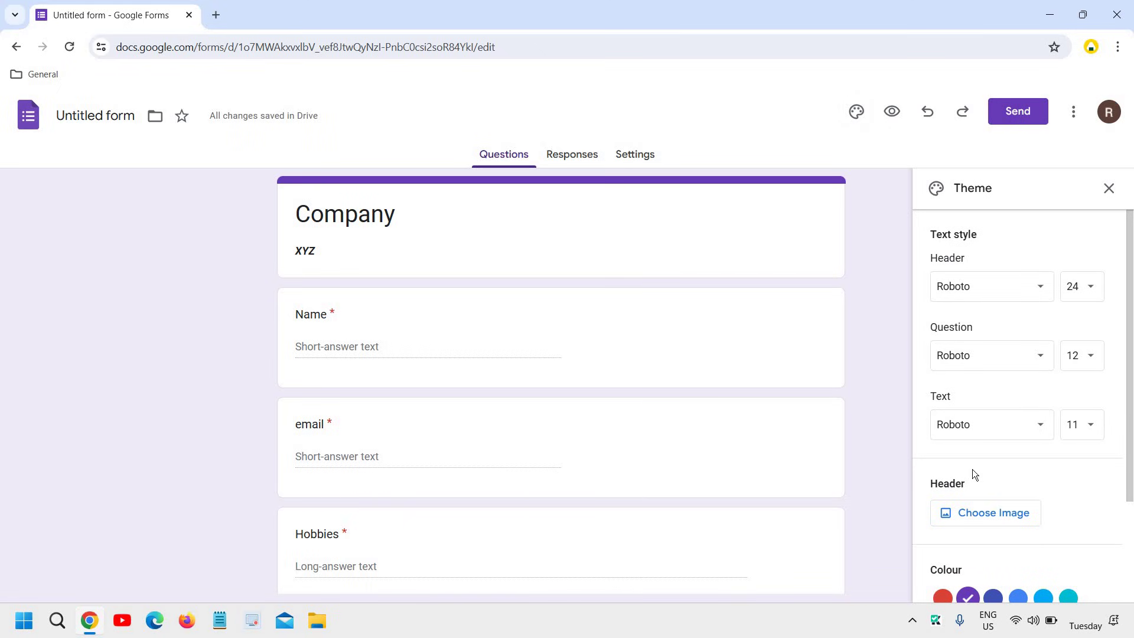
left_click(992, 523)
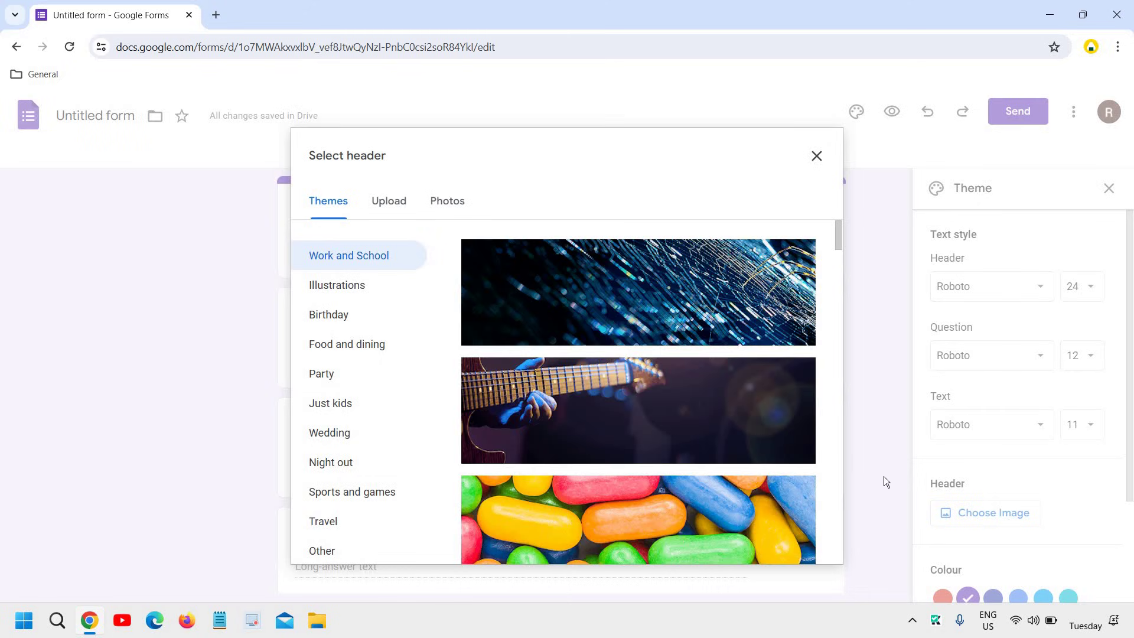
left_click(326, 313)
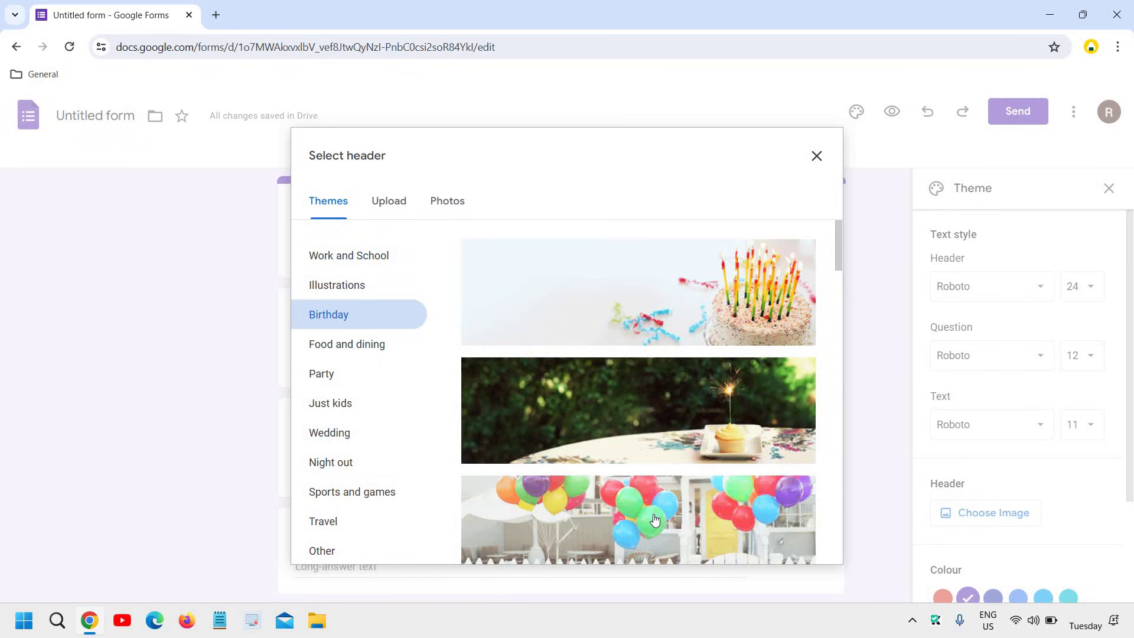
left_click(667, 496)
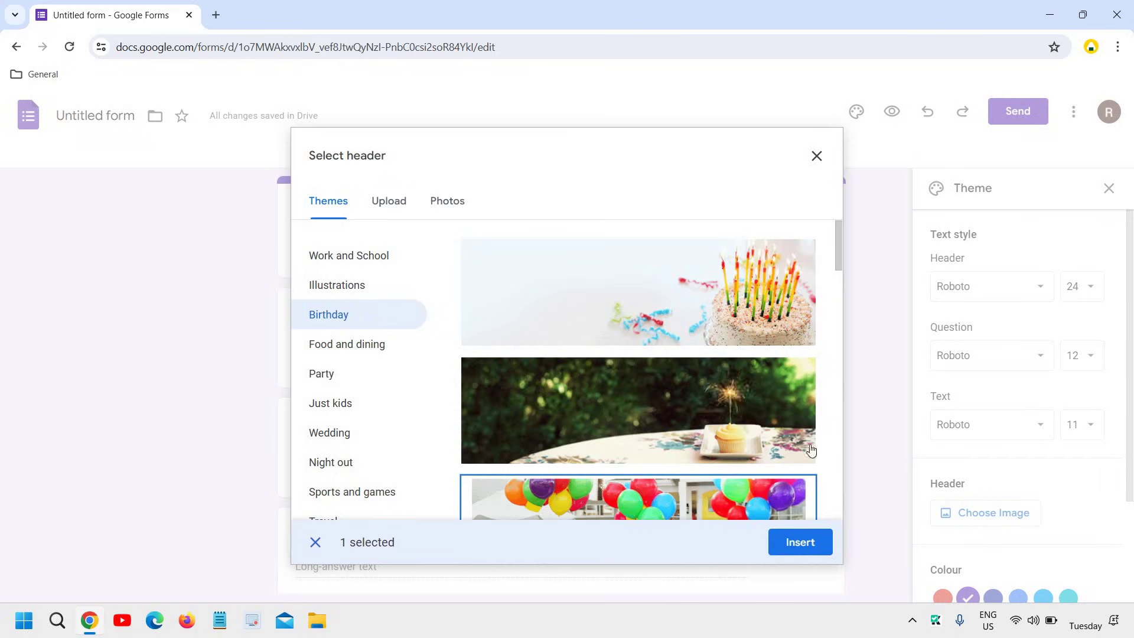
left_click(800, 542)
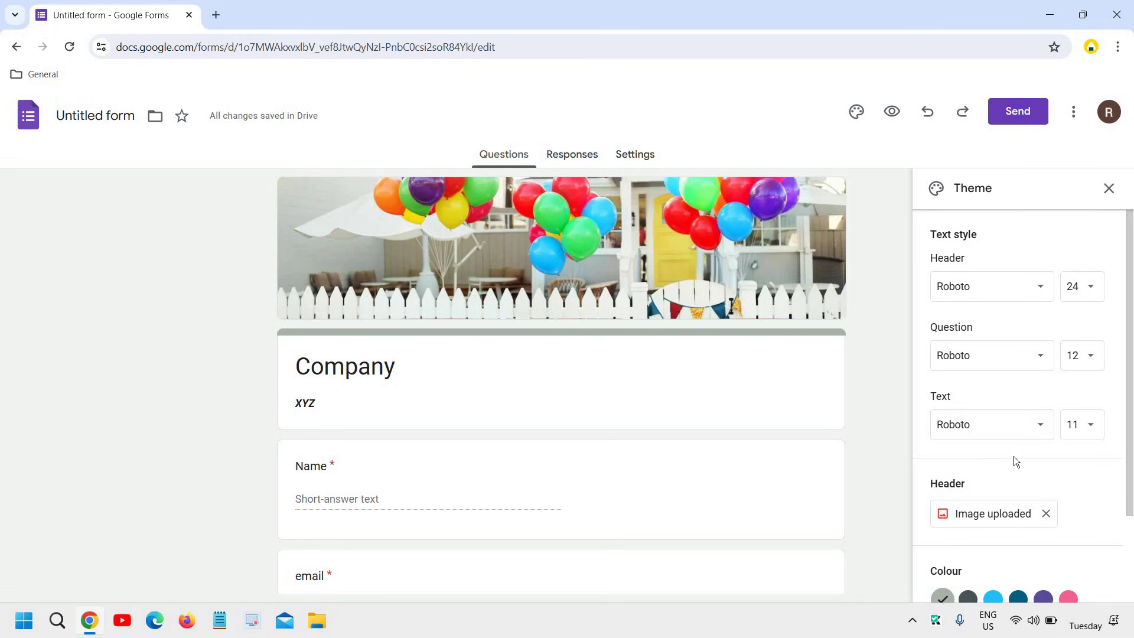
- Pick the purple swatch under Colour in the Theme panel, after trying light blue and teal
scroll(1030, 437, "down", 2)
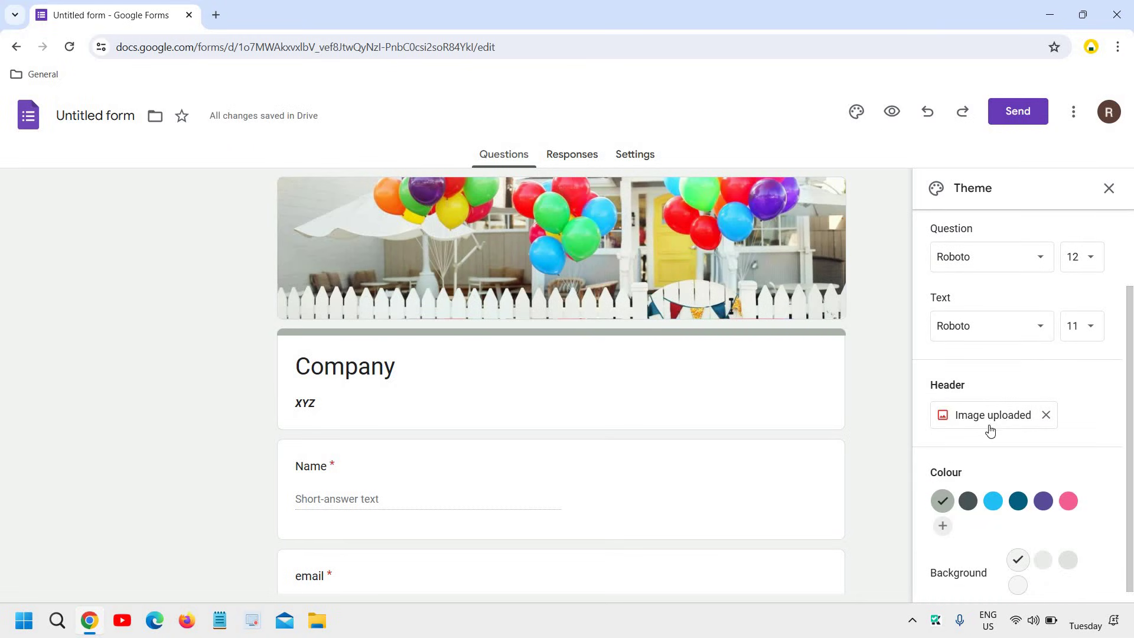
left_click(994, 507)
left_click(1017, 503)
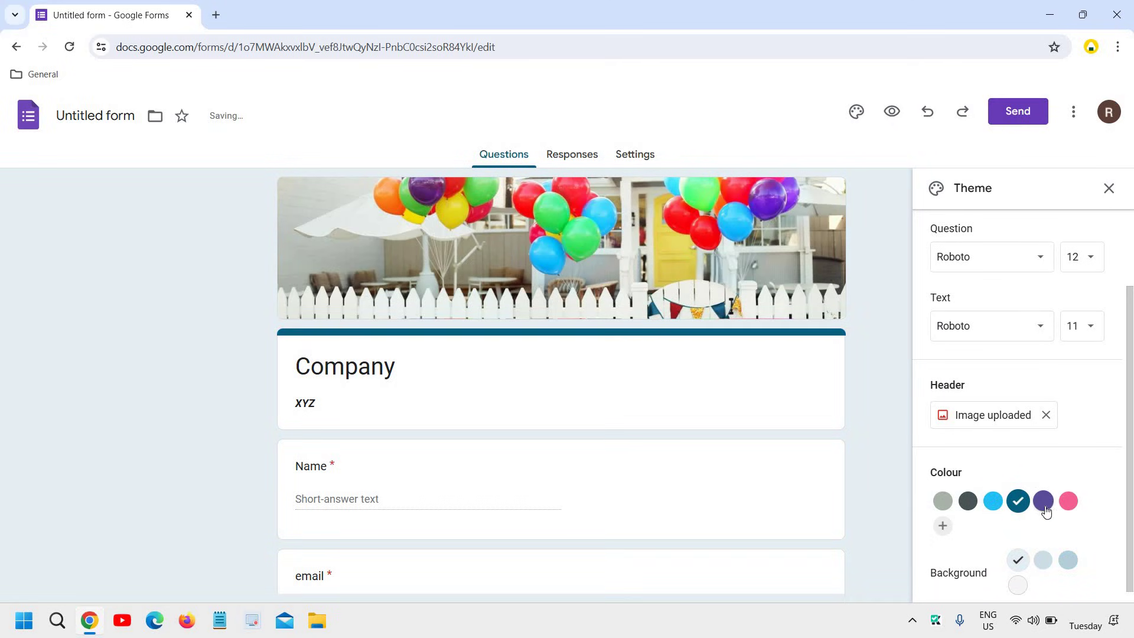
left_click(1044, 509)
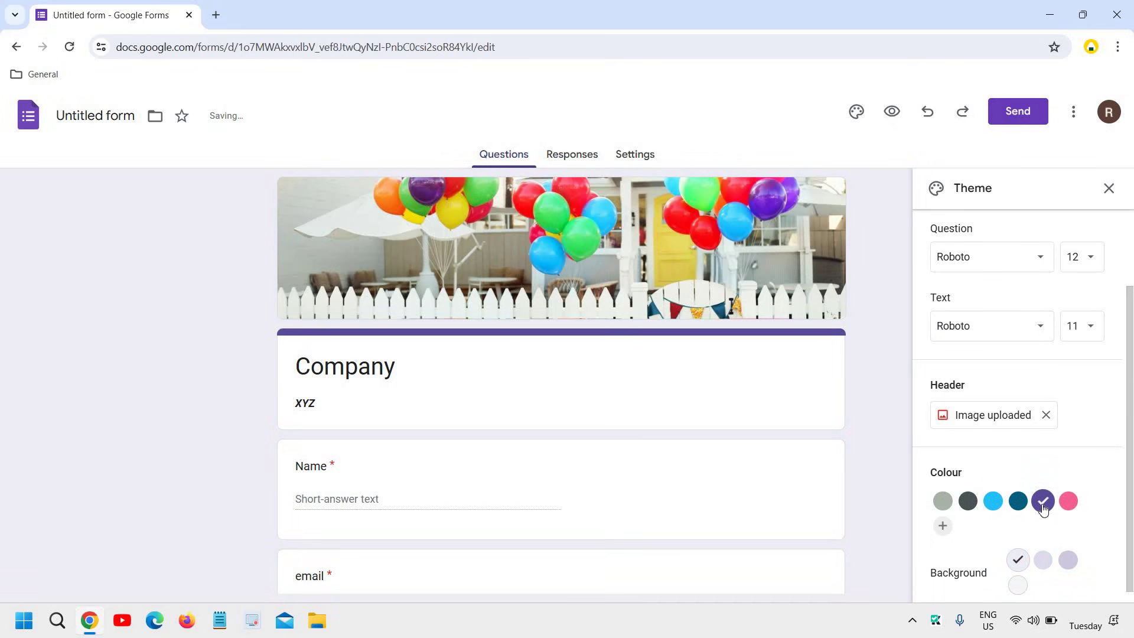
scroll(1039, 505, "down", 1)
scroll(1027, 512, "up", 2)
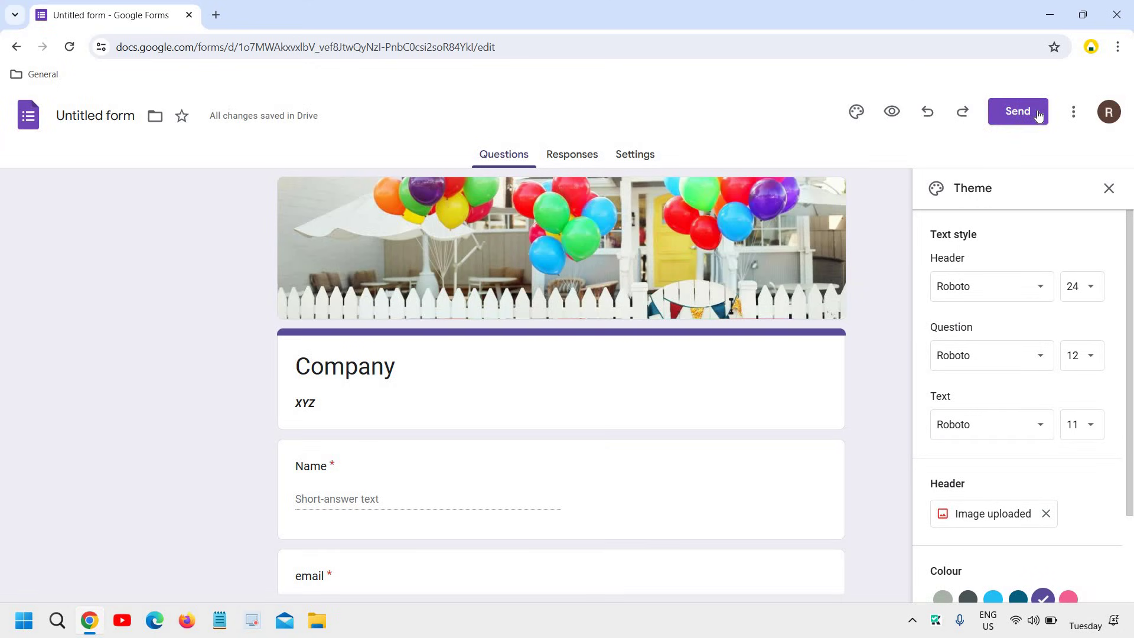
- Copy the form's shortened forms.gle link from the Send dialog's Link option
left_click(1070, 116)
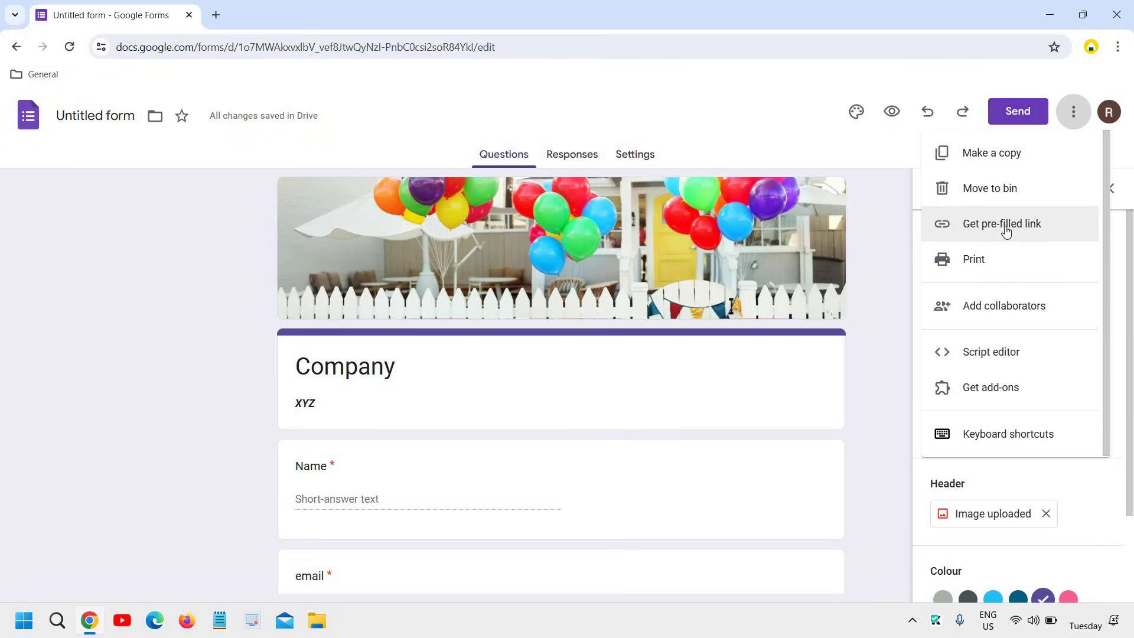
left_click(887, 199)
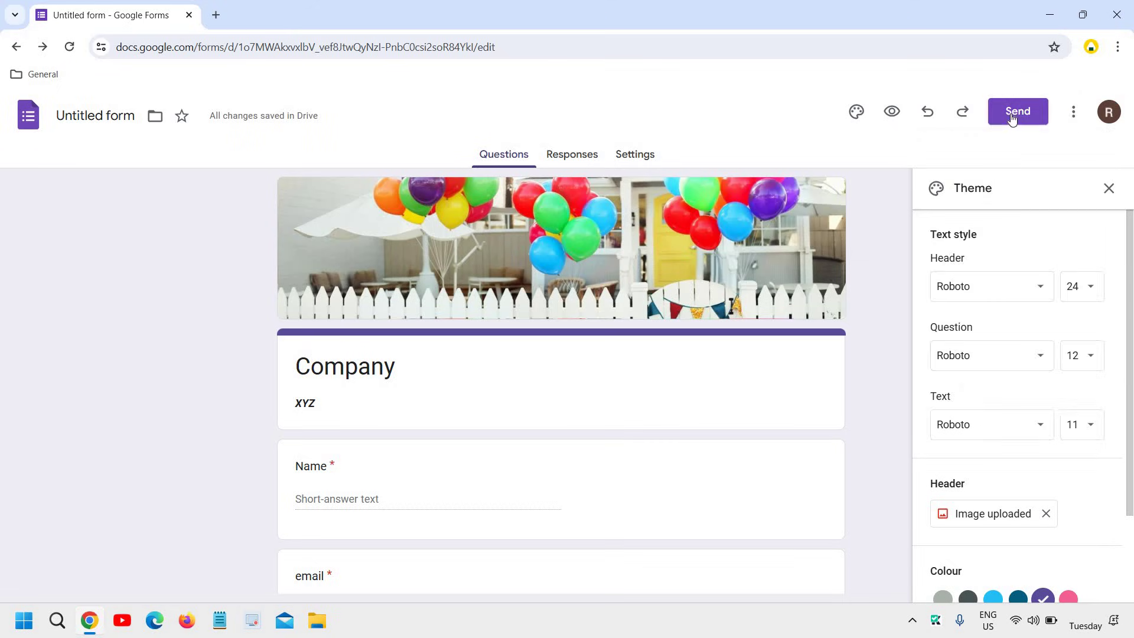
left_click(1011, 117)
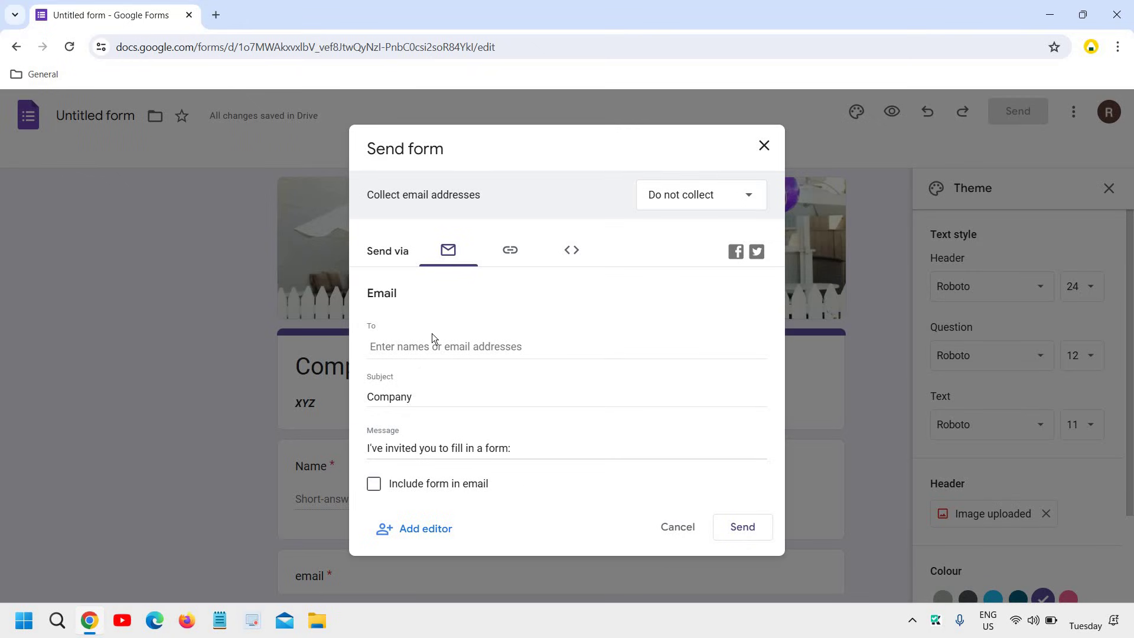
left_click(509, 253)
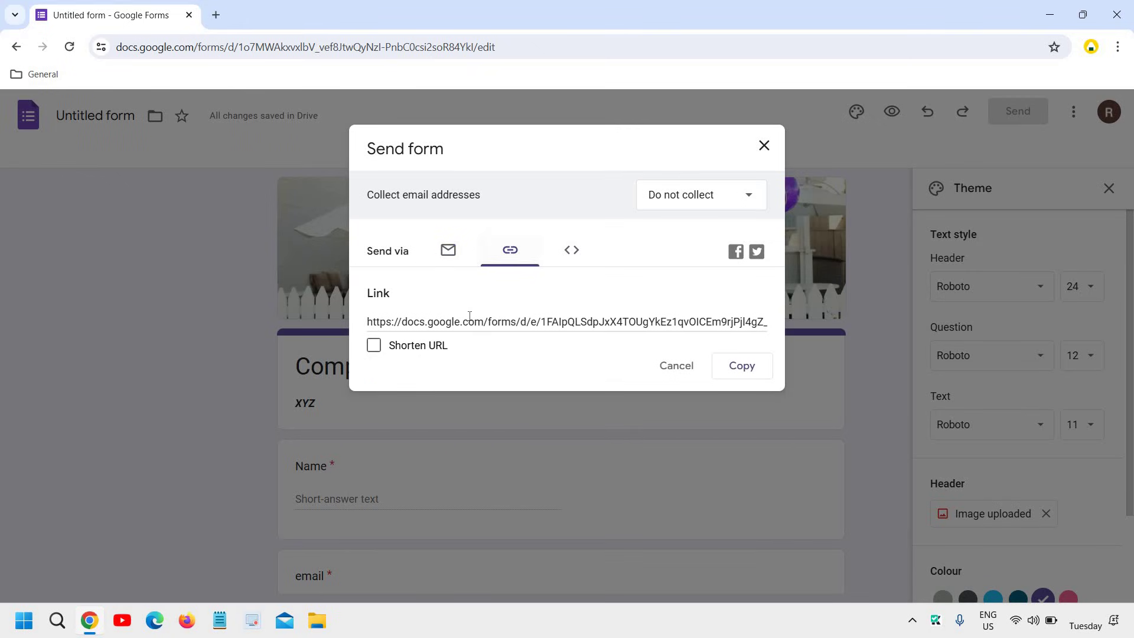
left_click(518, 323)
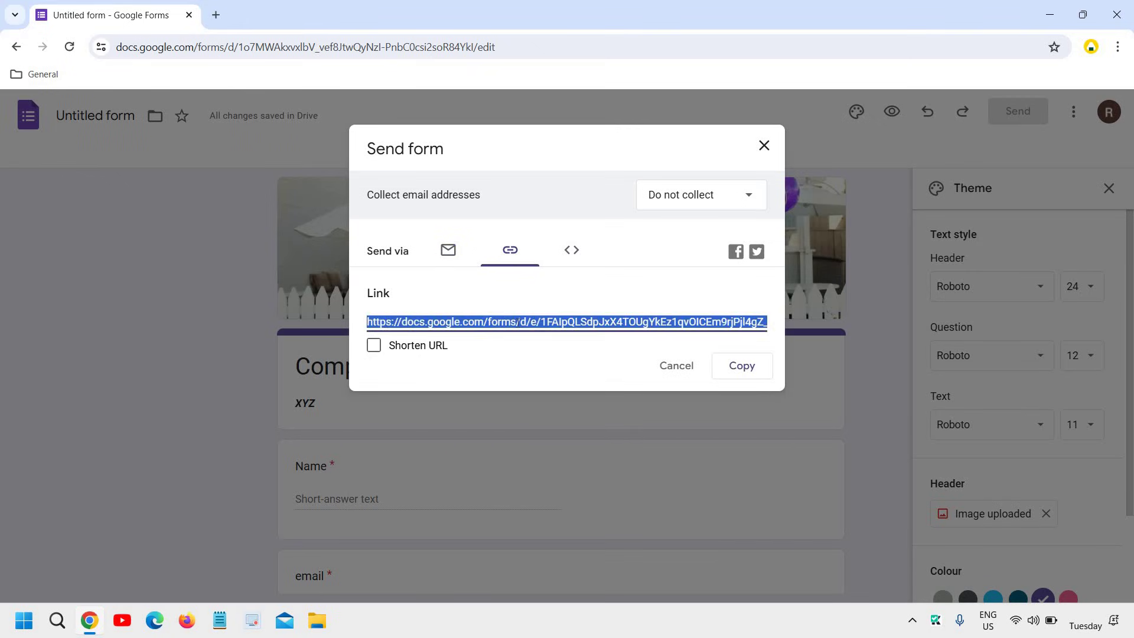
left_click(374, 345)
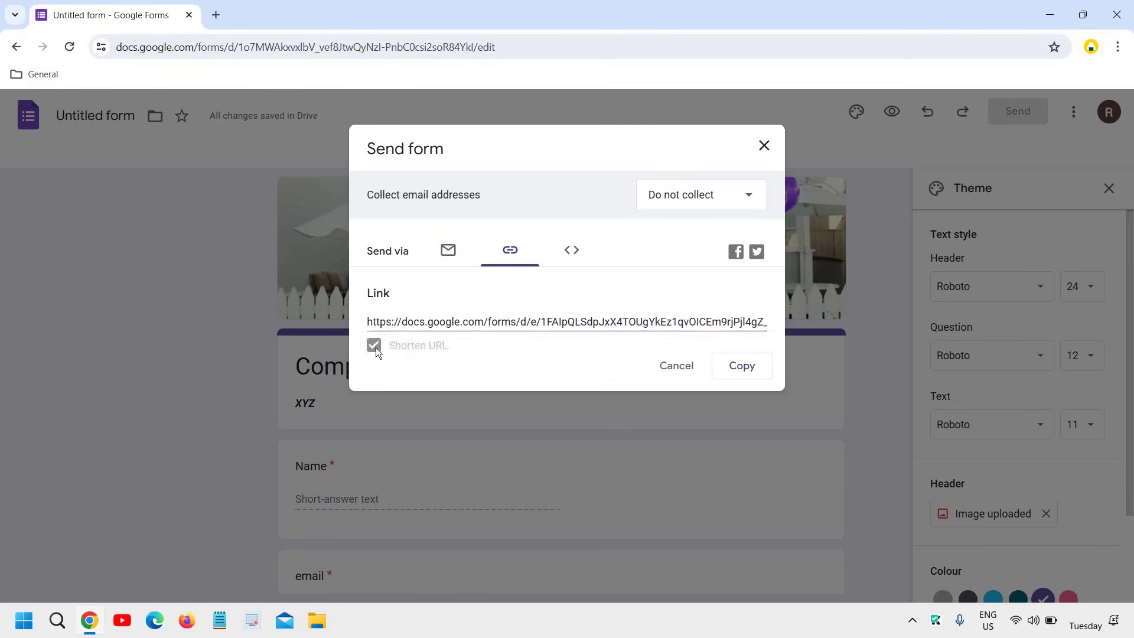
right_click(497, 321)
left_click(521, 337)
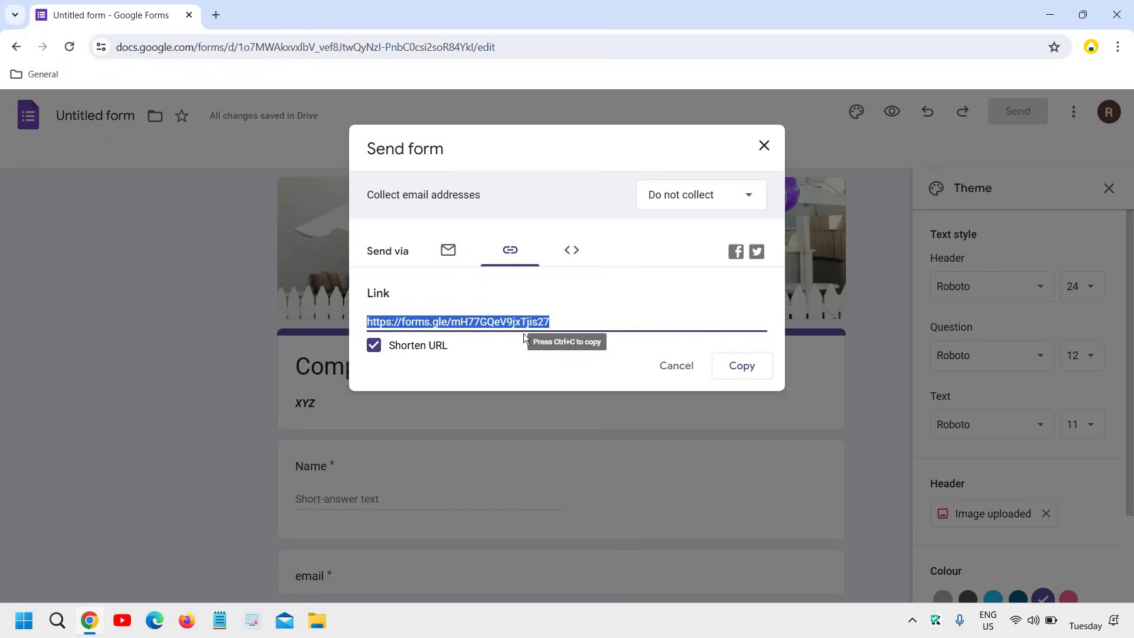
left_click(674, 367)
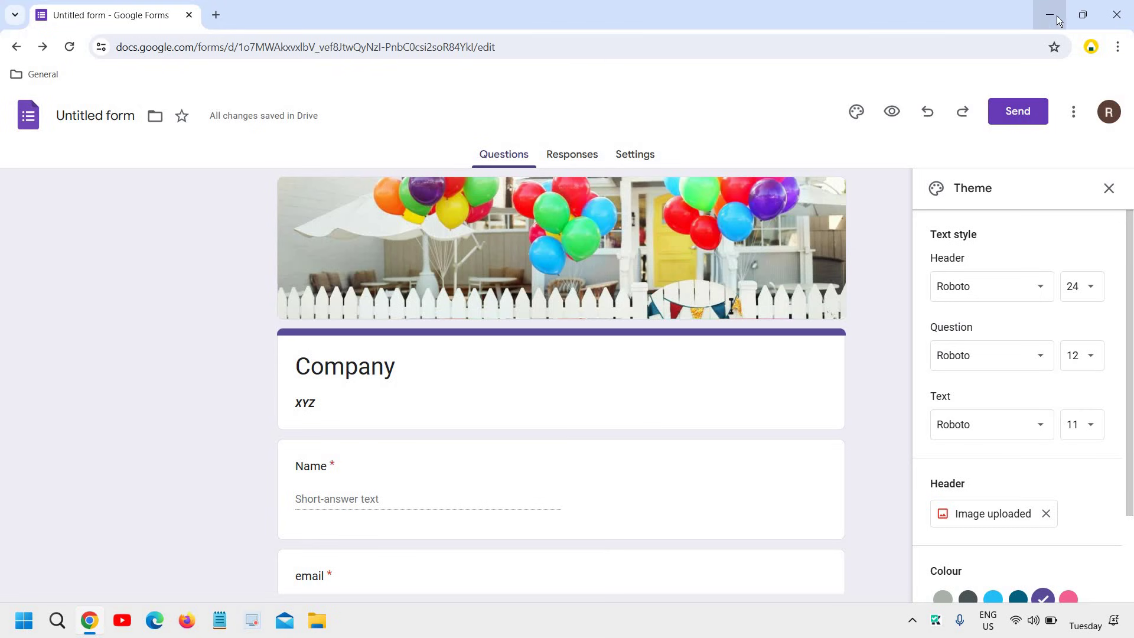
- Minimize the Chrome window holding the Company form to reveal the Windows desktop
left_click(1083, 15)
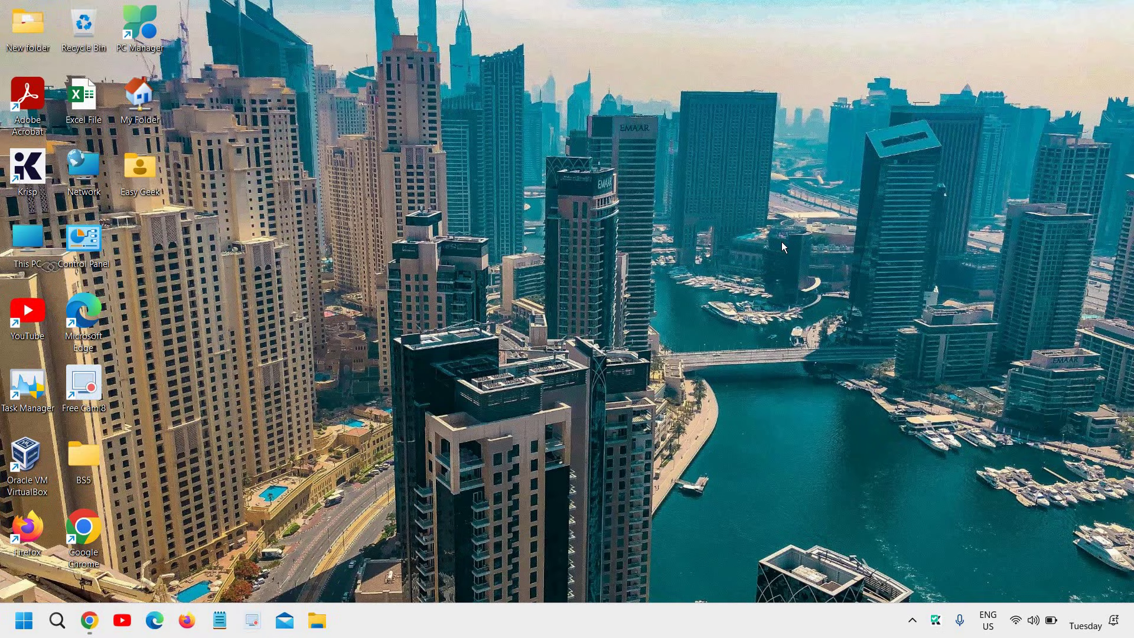